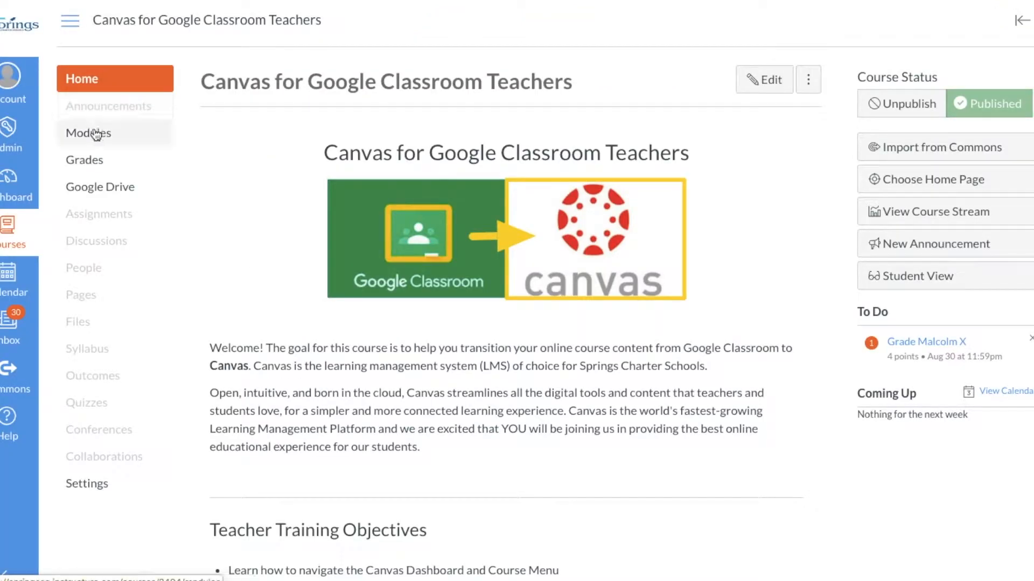
# Add a new quiz named "Homestudy #1" to the Sample Assignments module of the course
pyautogui.click(88, 132)
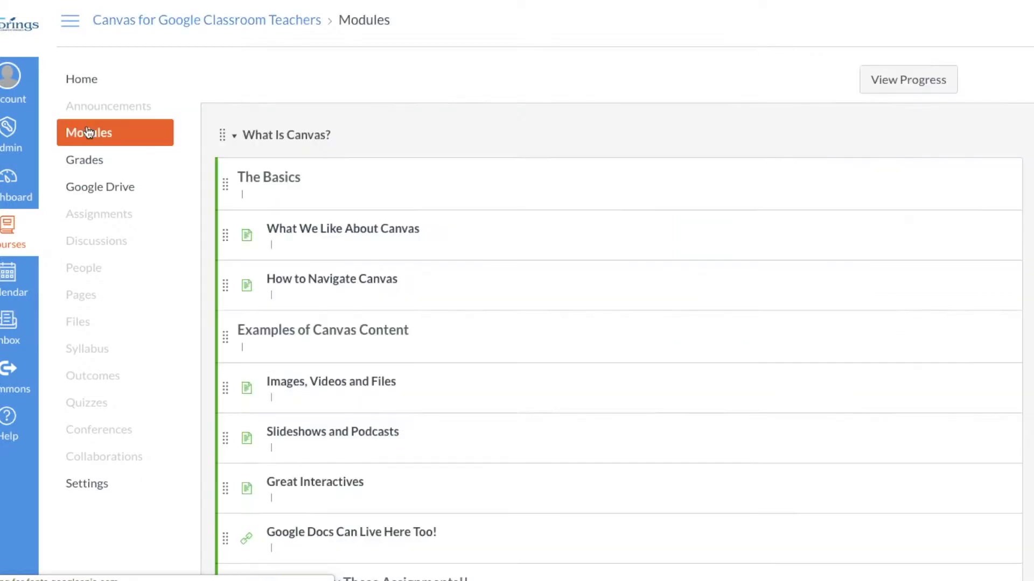
pyautogui.scroll(-5, 382, 362)
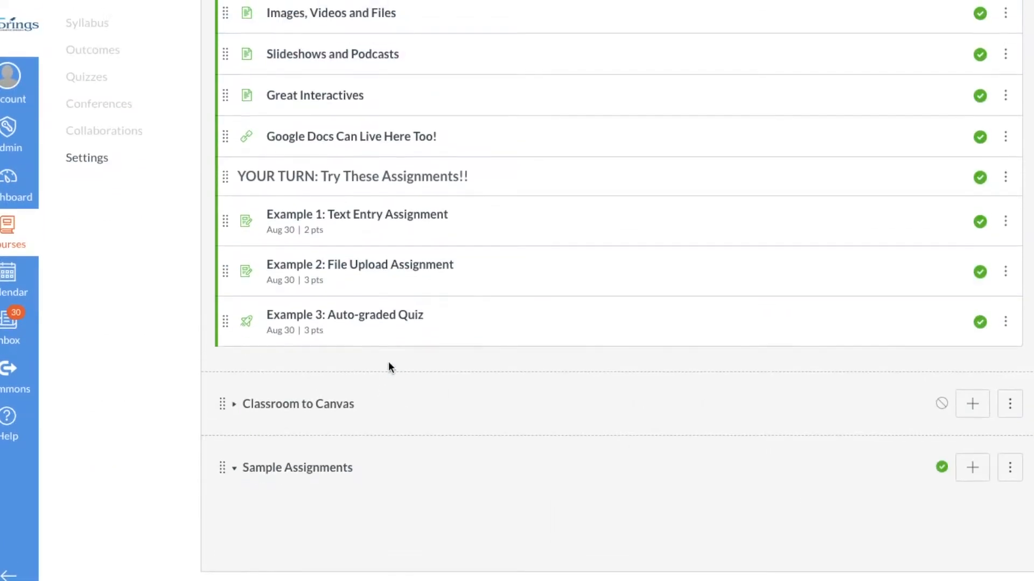
pyautogui.click(972, 470)
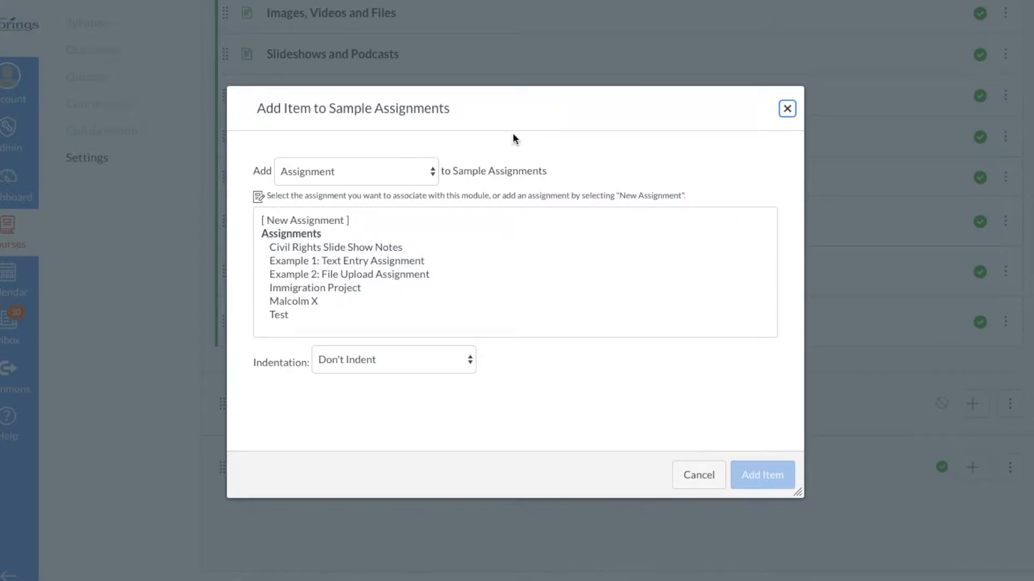
pyautogui.click(422, 174)
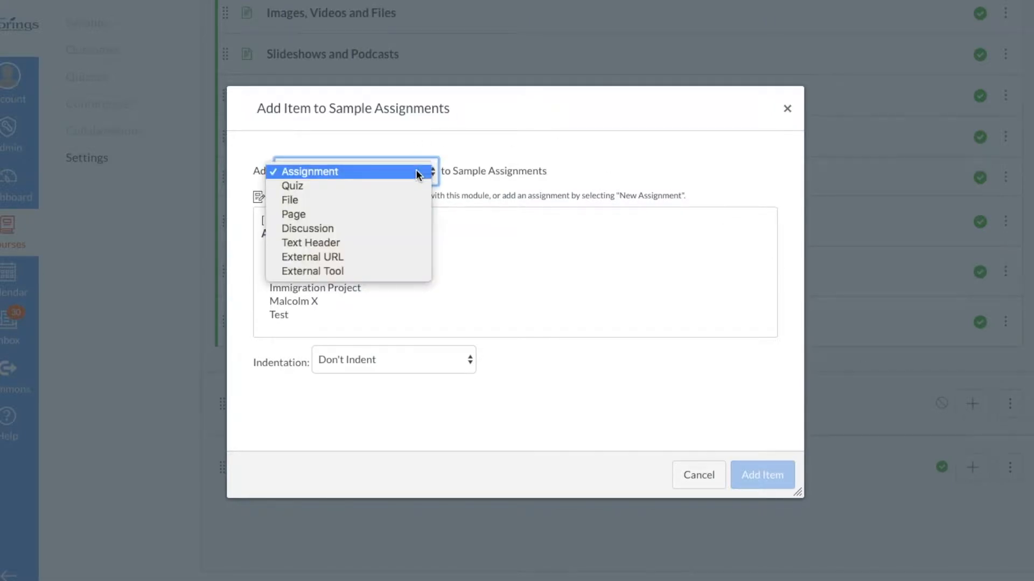
pyautogui.click(293, 187)
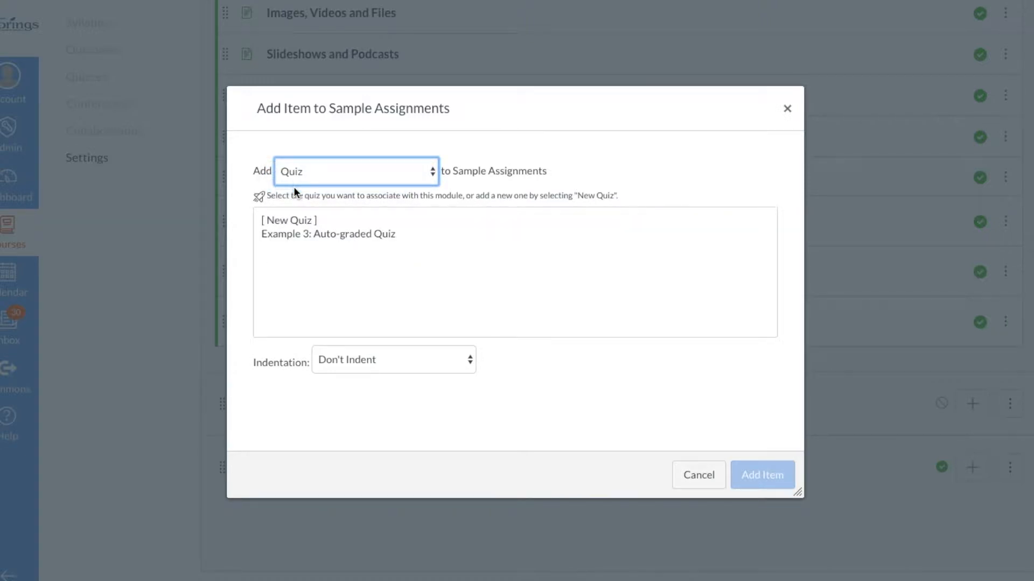
pyautogui.click(301, 217)
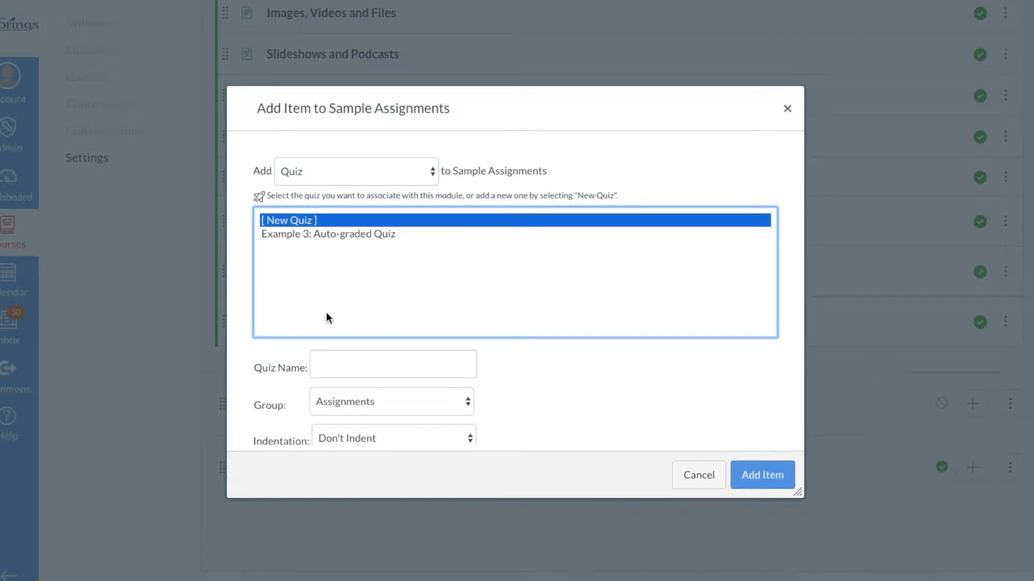
pyautogui.click(336, 373)
pyautogui.write('Homw')
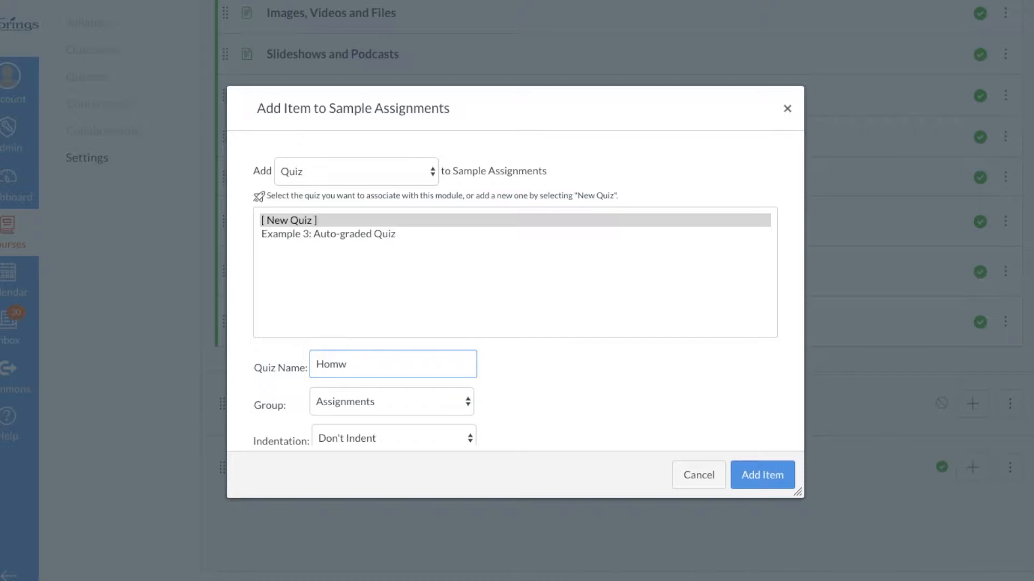
pyautogui.press('BackSpace')
pyautogui.write('estudy #1')
pyautogui.click(747, 476)
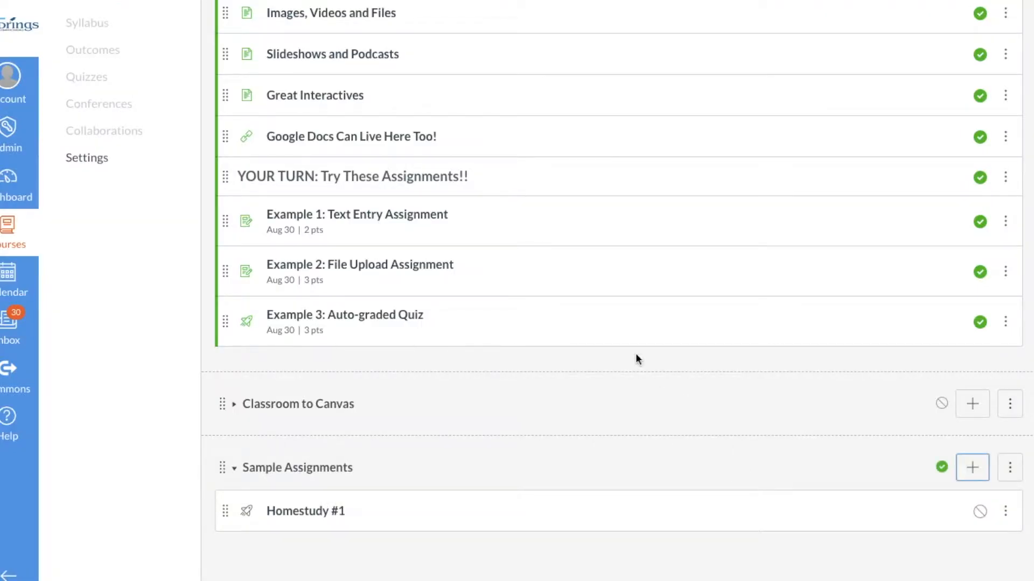
# Open the Homestudy #1 quiz for editing and look over its Details and Questions sections
pyautogui.click(298, 512)
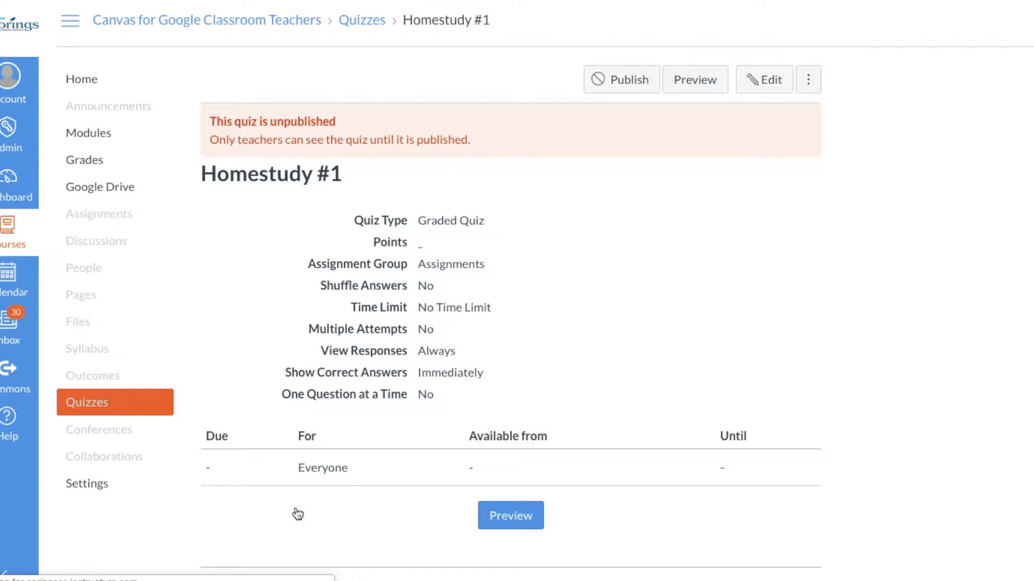
pyautogui.click(755, 82)
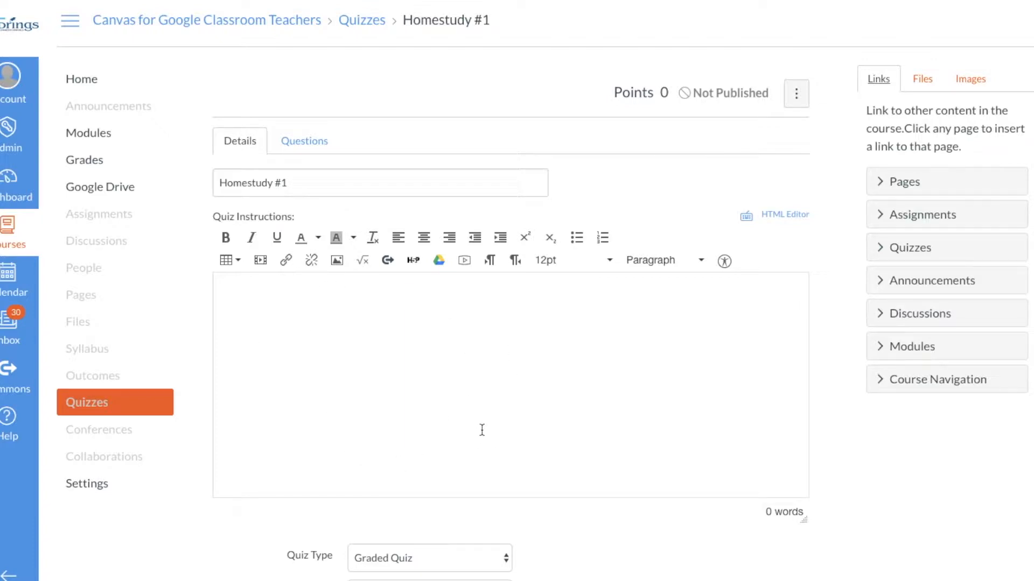
pyautogui.click(300, 140)
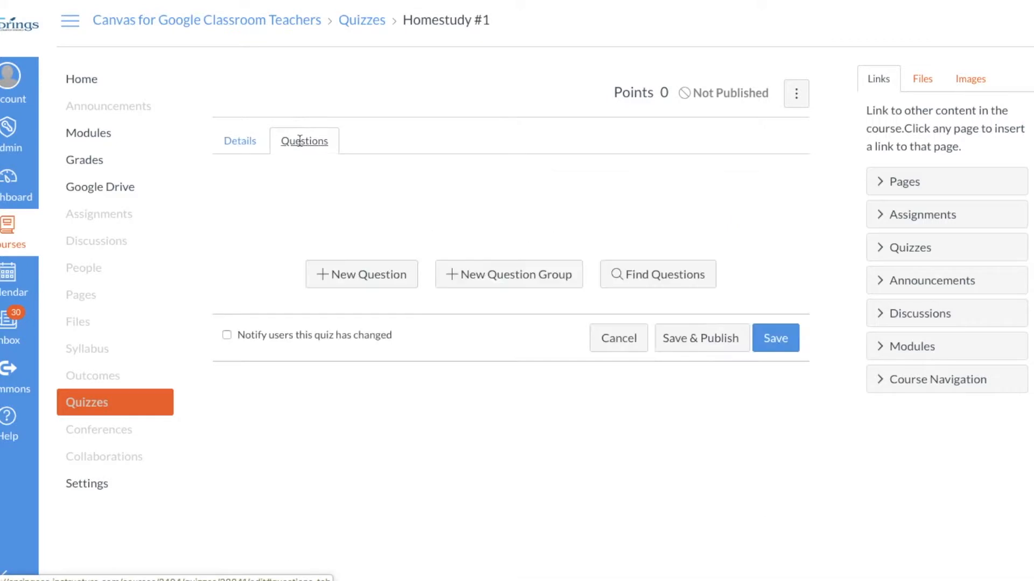
pyautogui.click(231, 142)
pyautogui.click(305, 143)
pyautogui.click(240, 139)
# Start the quiz instructions with "Objective:", the two opening Passion Projects sentences copied from the Google Classroom assignment, and a "Quiz Directions:" heading
pyautogui.click(249, 299)
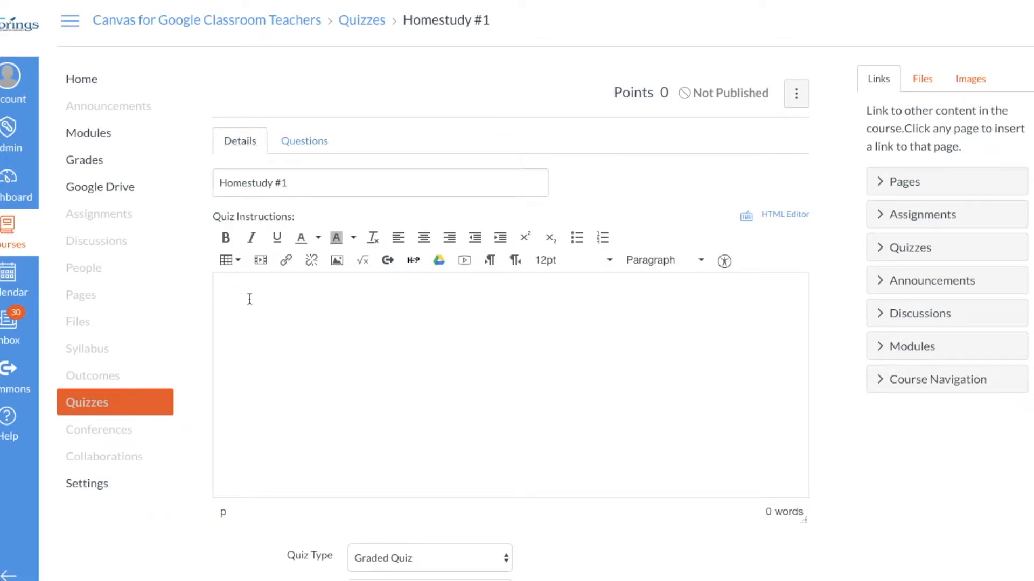
pyautogui.write('Objective')
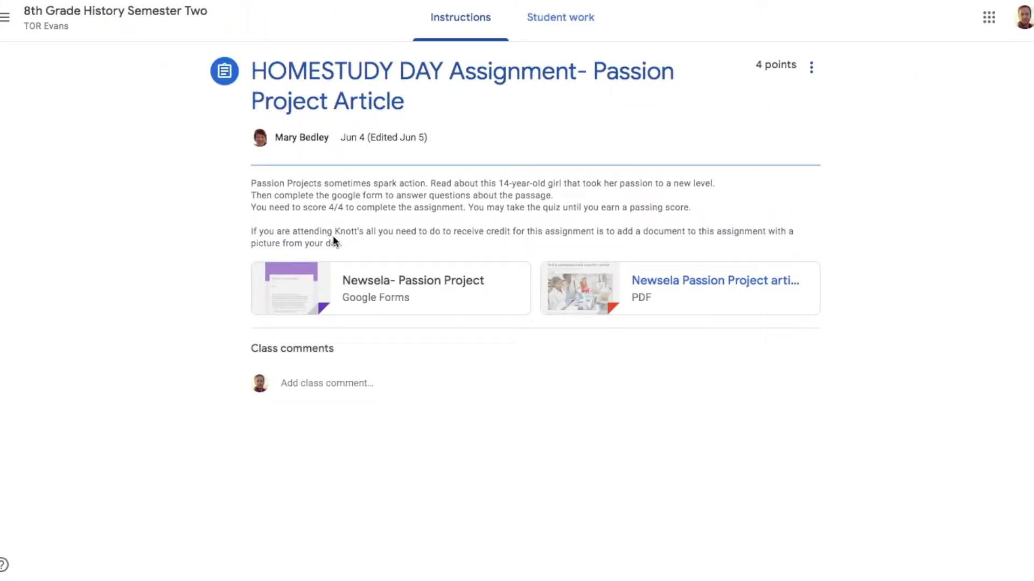
pyautogui.moveTo(250, 183); pyautogui.dragTo(715, 183)
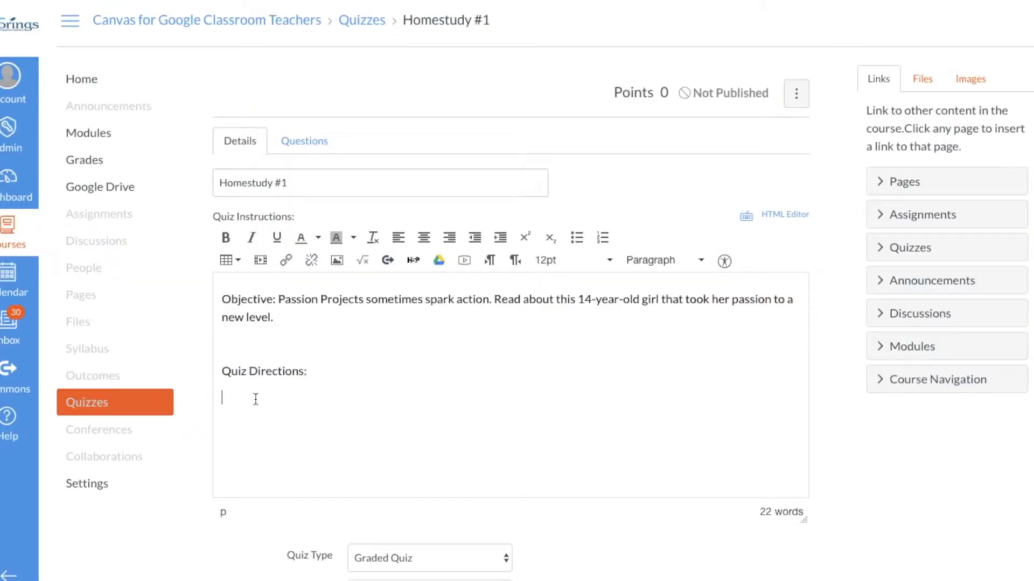
# Write the numbered directions "1. Read the Article." and "2. Complete the quiz." under the Quiz Directions heading
pyautogui.write('1. Read the Article')
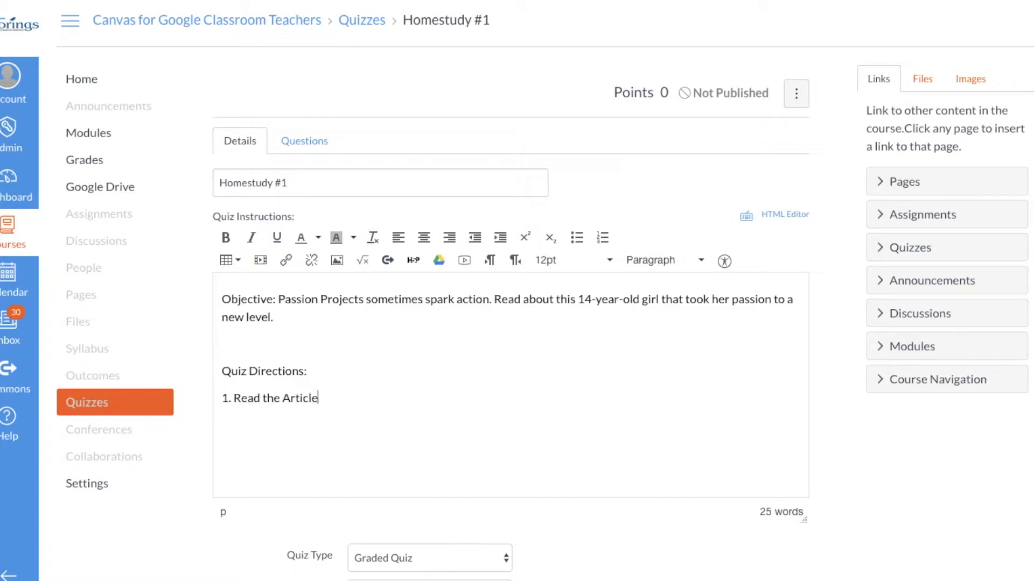
pyautogui.write('.')
pyautogui.press('Return')
pyautogui.write('2. Complete the quiz.')
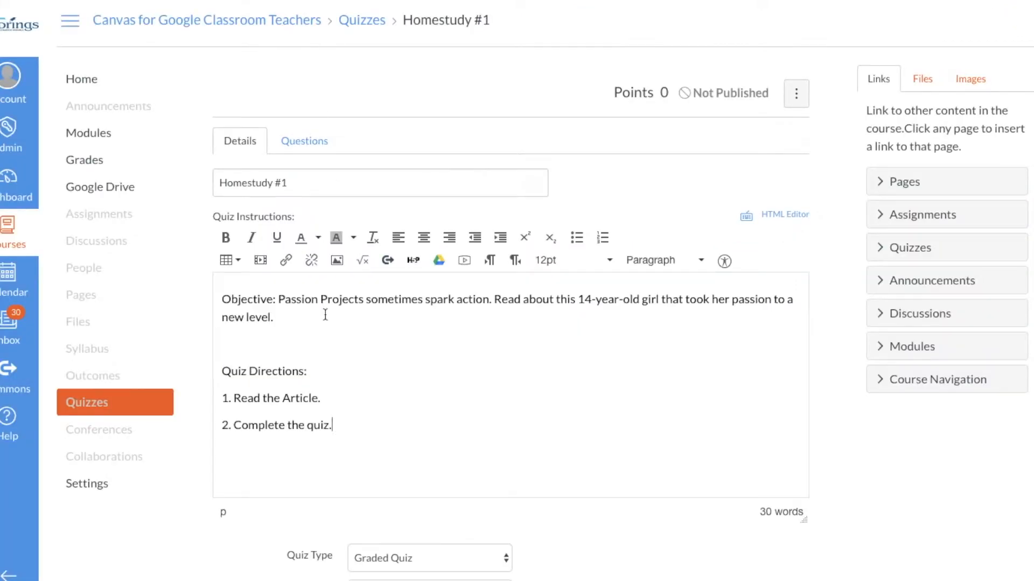
# End direction 1 with a colon instead of the period, then upload and link "Newsela Passion Project article_only.pdf" after it
pyautogui.click(327, 398)
pyautogui.click(929, 83)
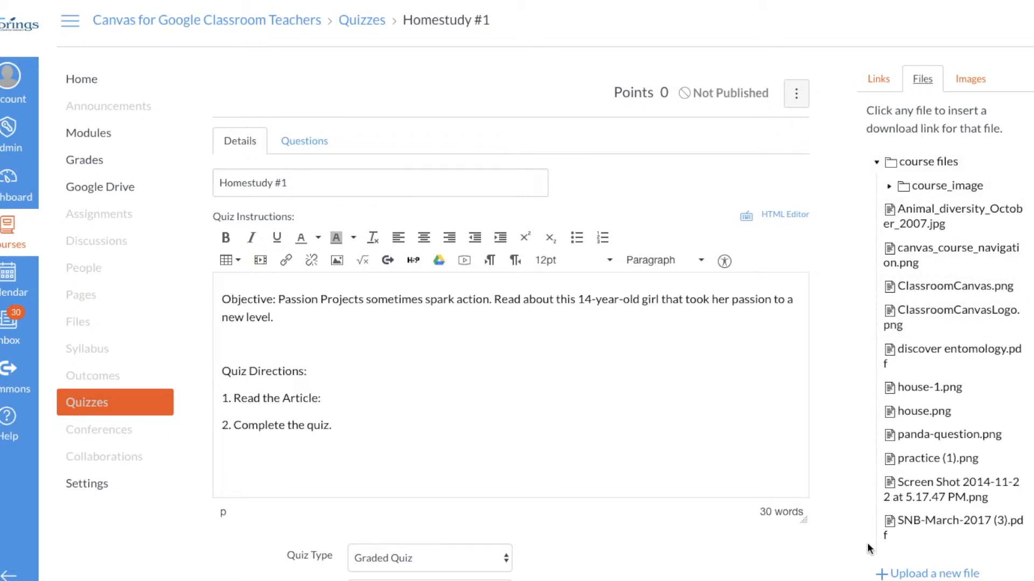
pyautogui.click(896, 575)
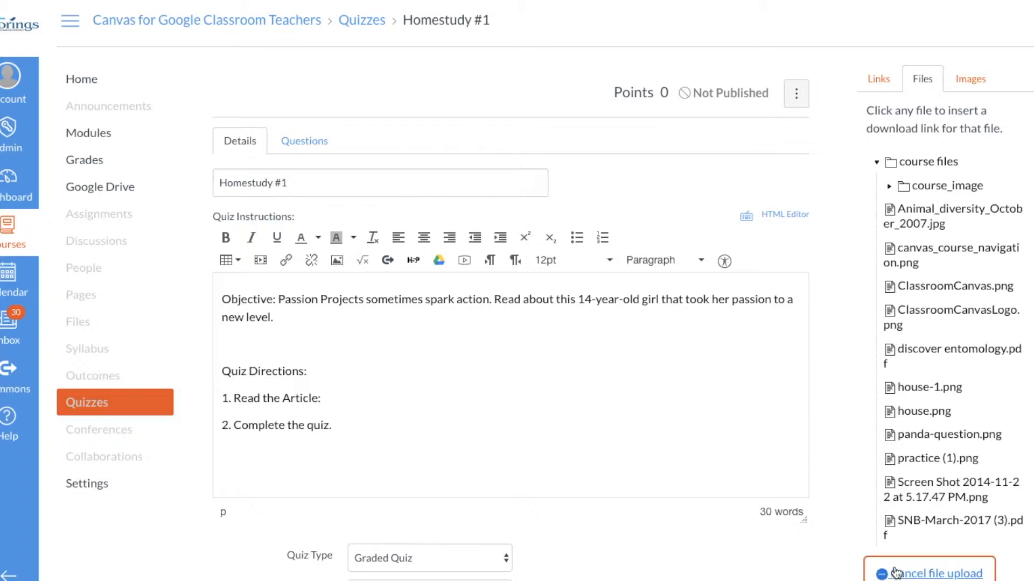
pyautogui.scroll(-2, 877, 543)
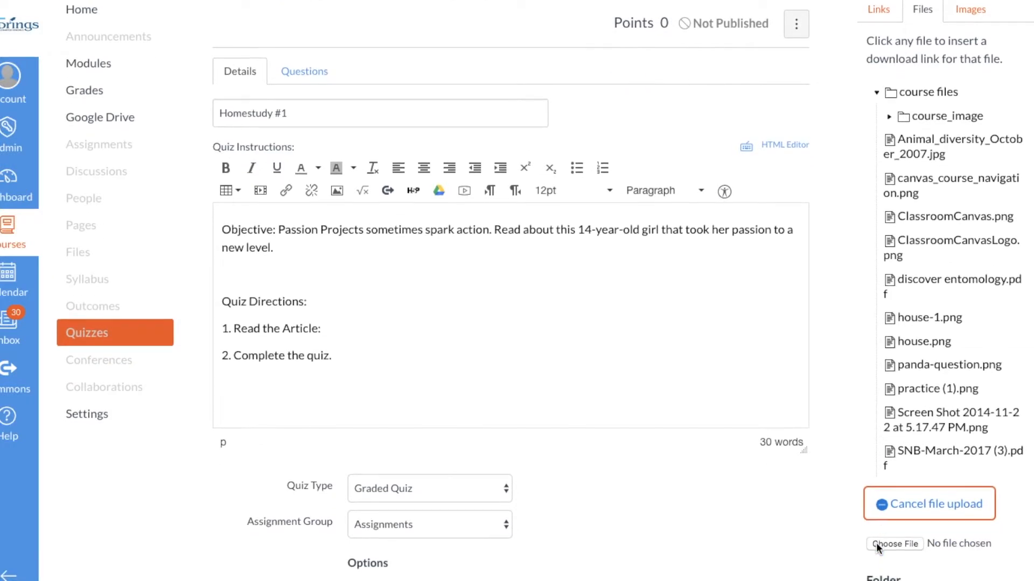
pyautogui.scroll(-1, 877, 543)
pyautogui.click(881, 514)
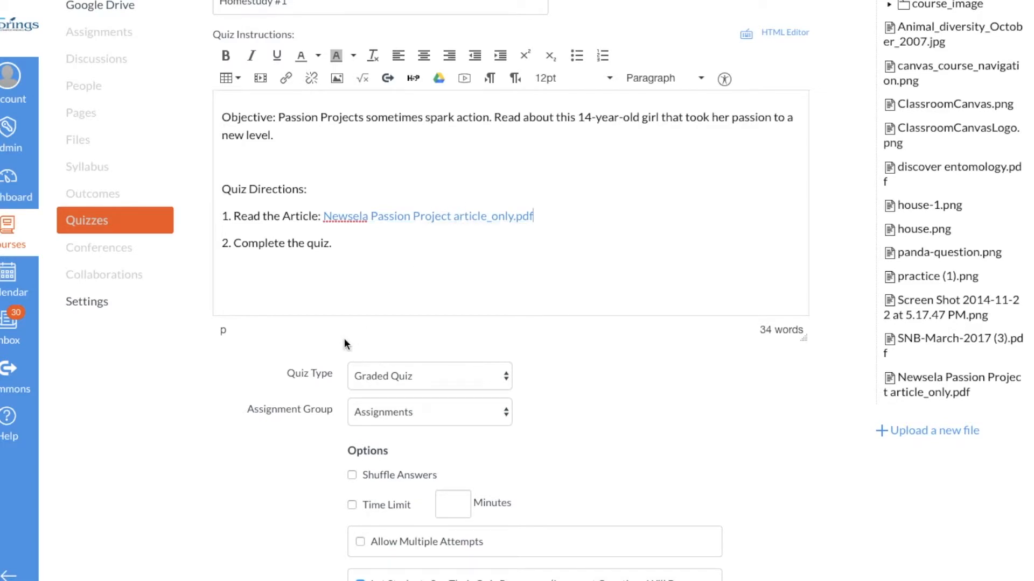
# Allow multiple attempts on the quiz and limit the allowed attempts to 2
pyautogui.scroll(-2, 335, 366)
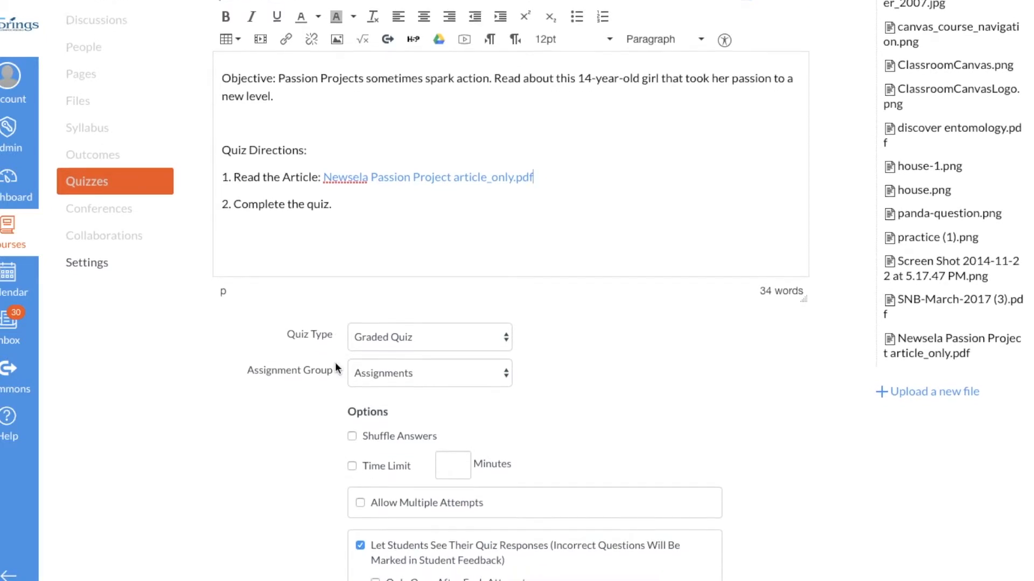
pyautogui.scroll(-3, 334, 358)
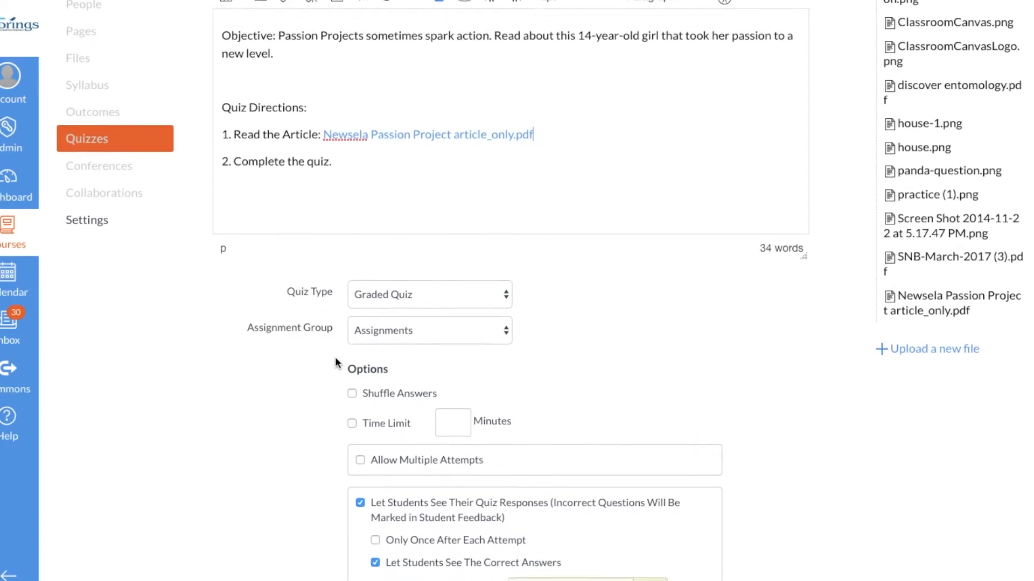
pyautogui.scroll(-1, 335, 358)
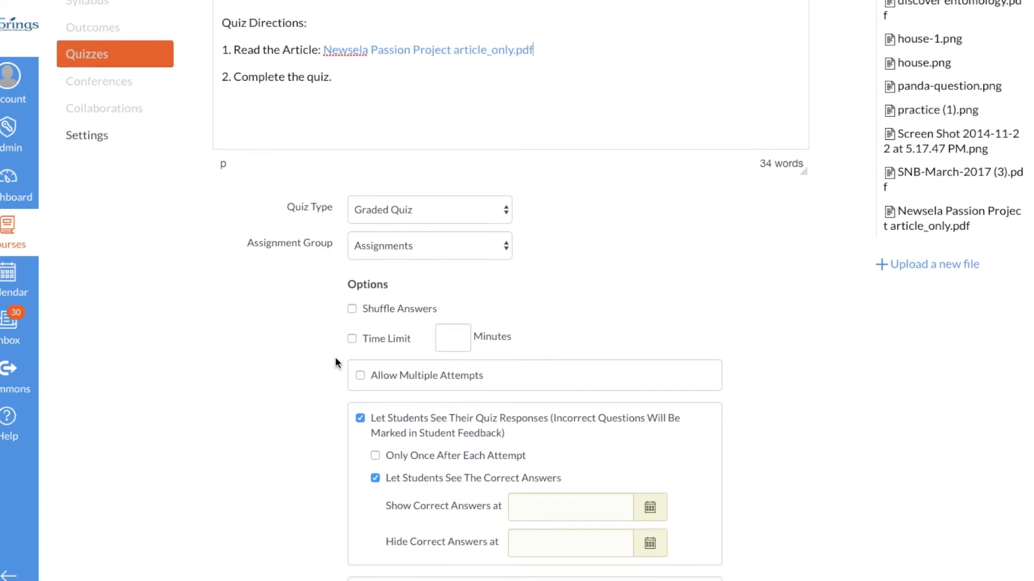
pyautogui.click(362, 378)
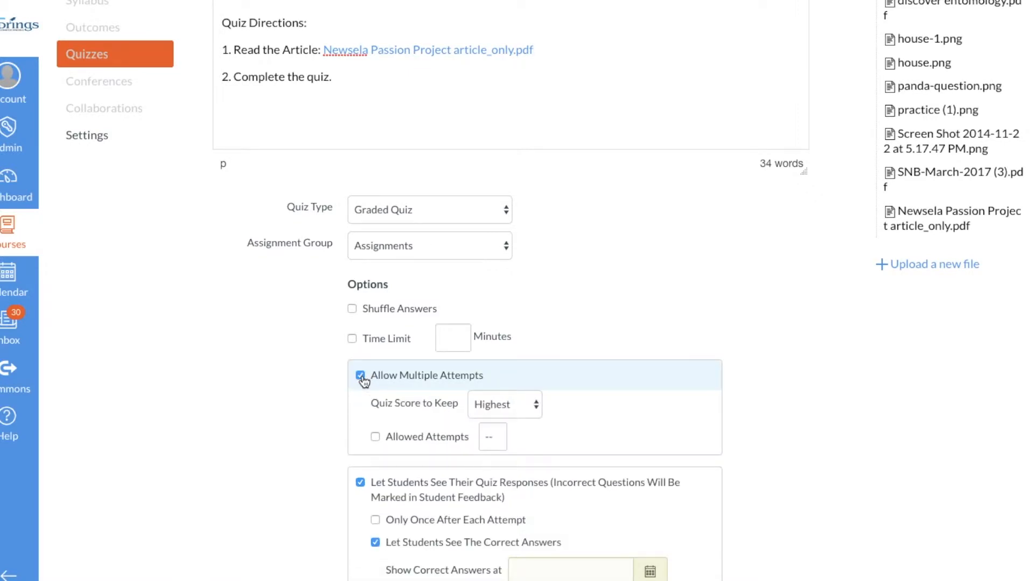
pyautogui.click(376, 438)
pyautogui.press('BackSpace')
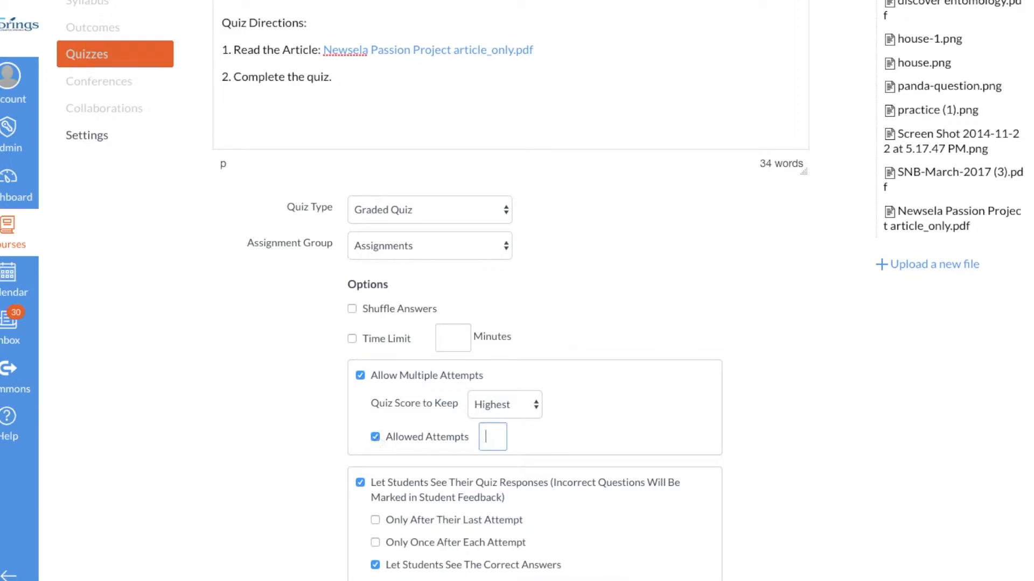
pyautogui.write('2')
# Let students see the correct answers only after their last attempt, and enable shuffled answers
pyautogui.scroll(-2, 424, 476)
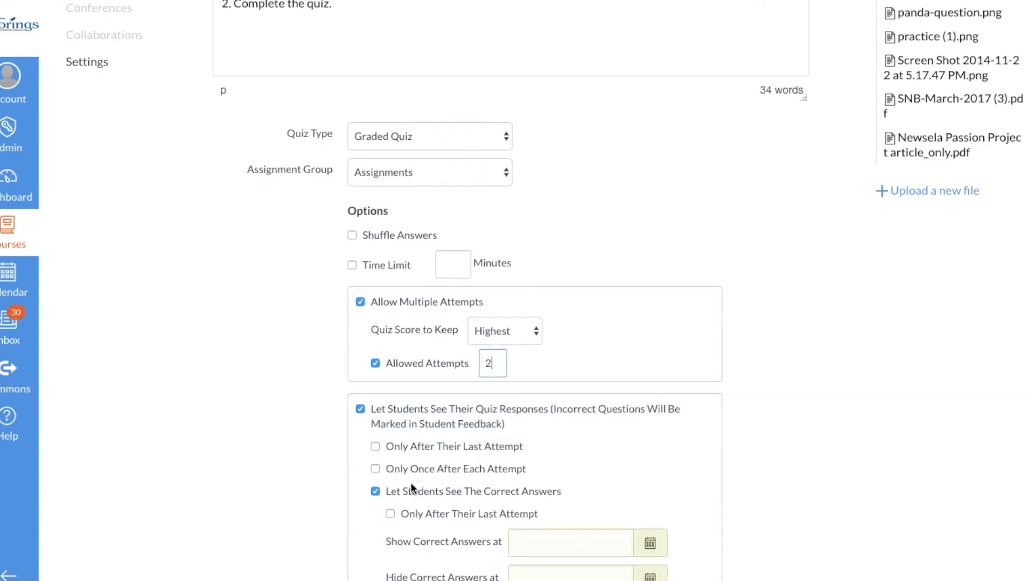
pyautogui.click(390, 515)
pyautogui.scroll(-3, 312, 501)
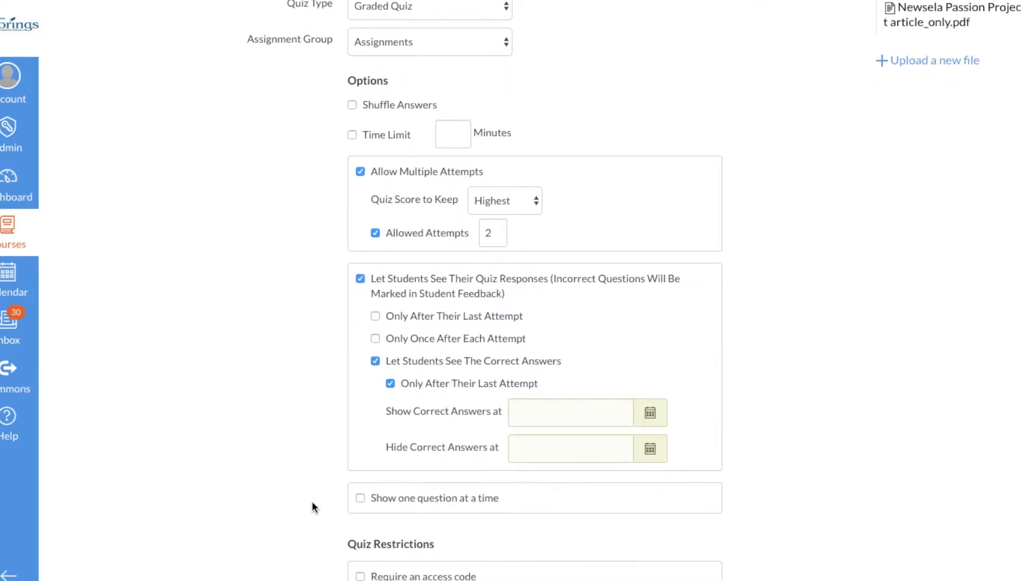
pyautogui.click(361, 501)
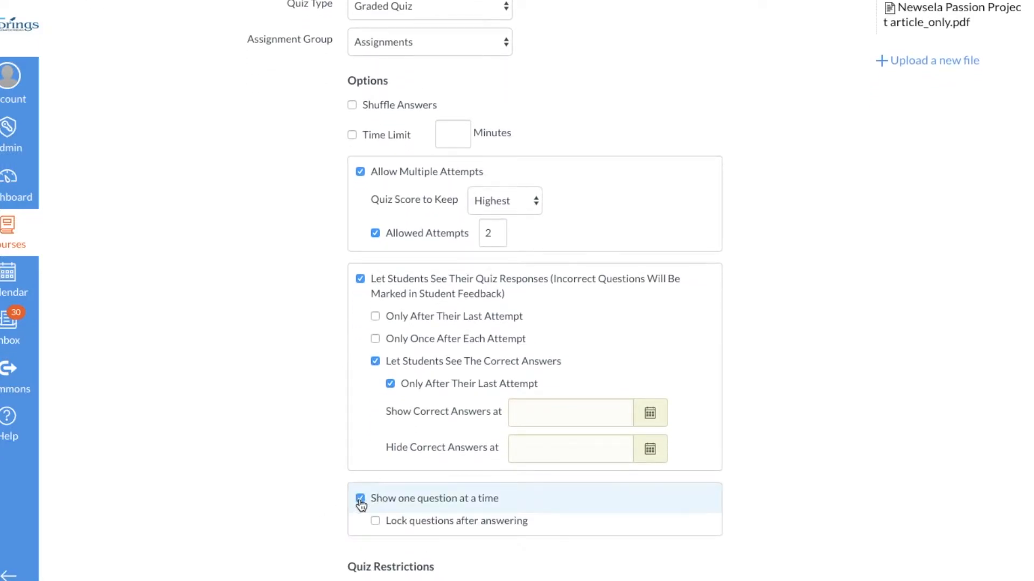
pyautogui.click(359, 500)
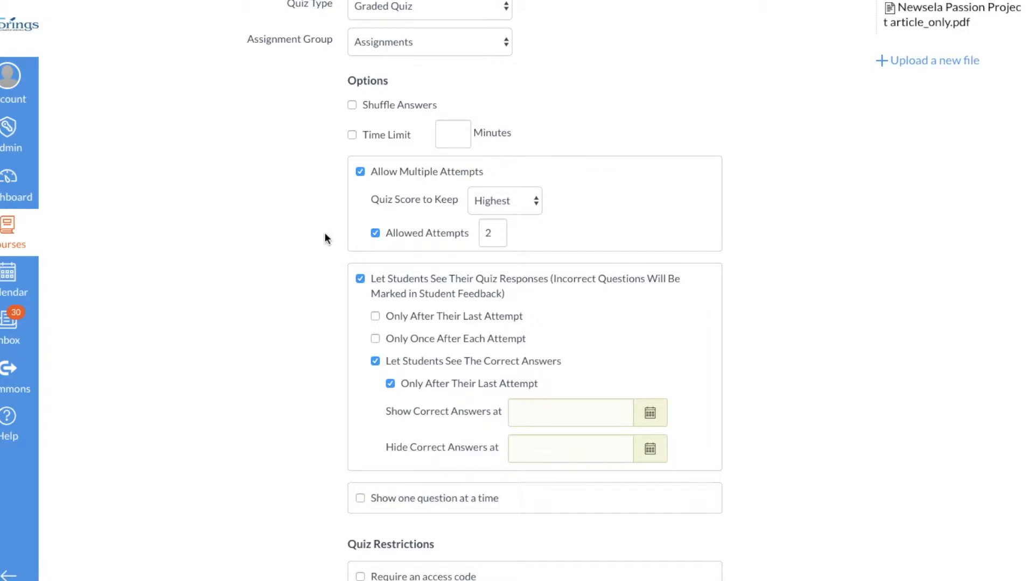
pyautogui.click(352, 106)
# Set the quiz's due date for everyone to August 30, 2019
pyautogui.scroll(-7, 330, 276)
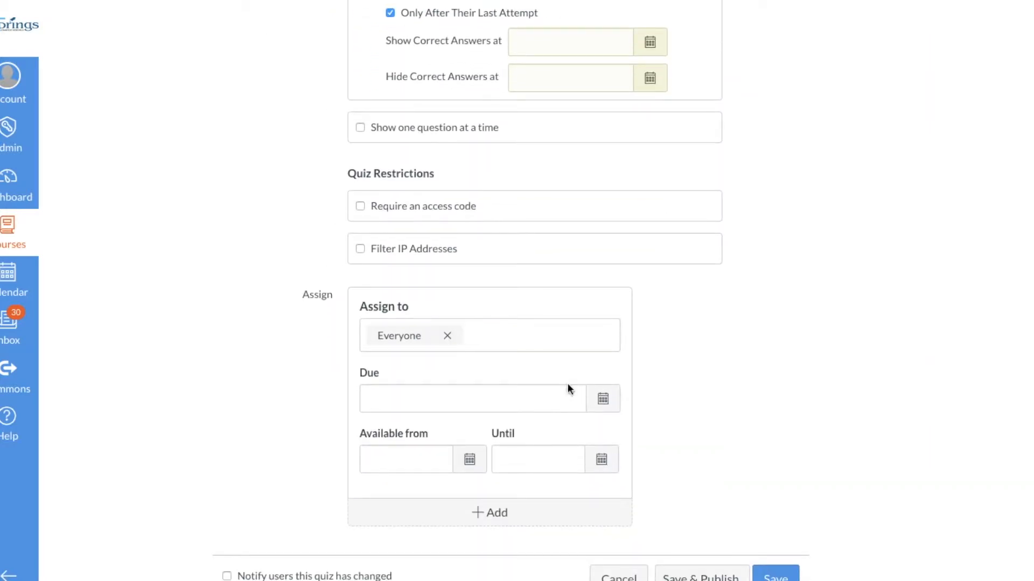
pyautogui.click(603, 400)
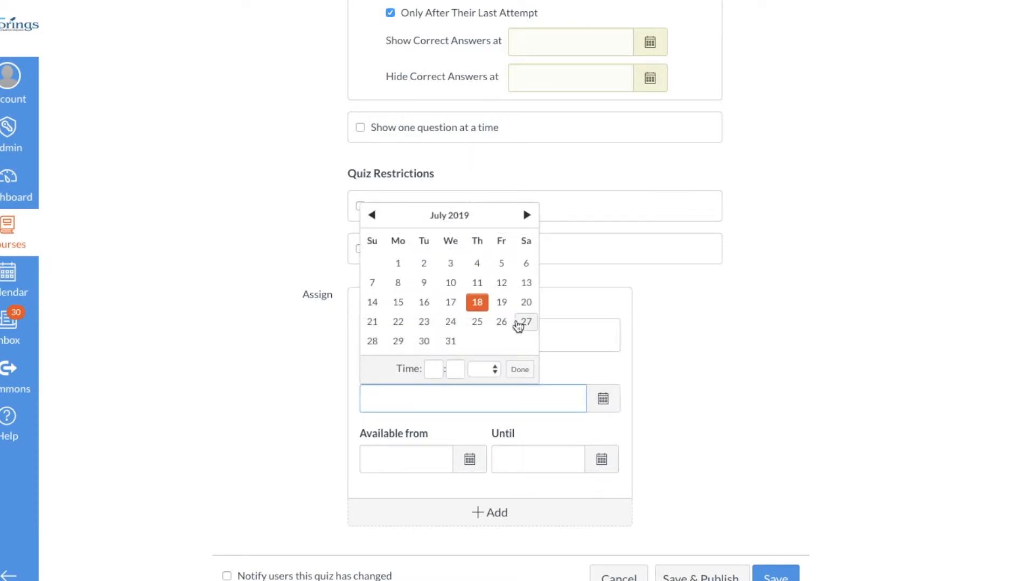
pyautogui.click(527, 215)
pyautogui.click(500, 341)
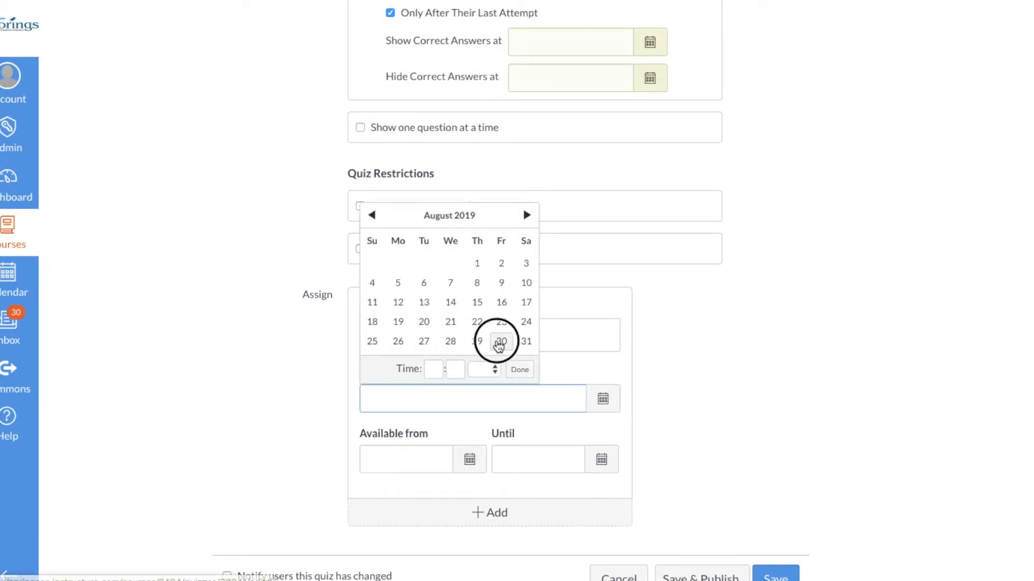
pyautogui.click(666, 377)
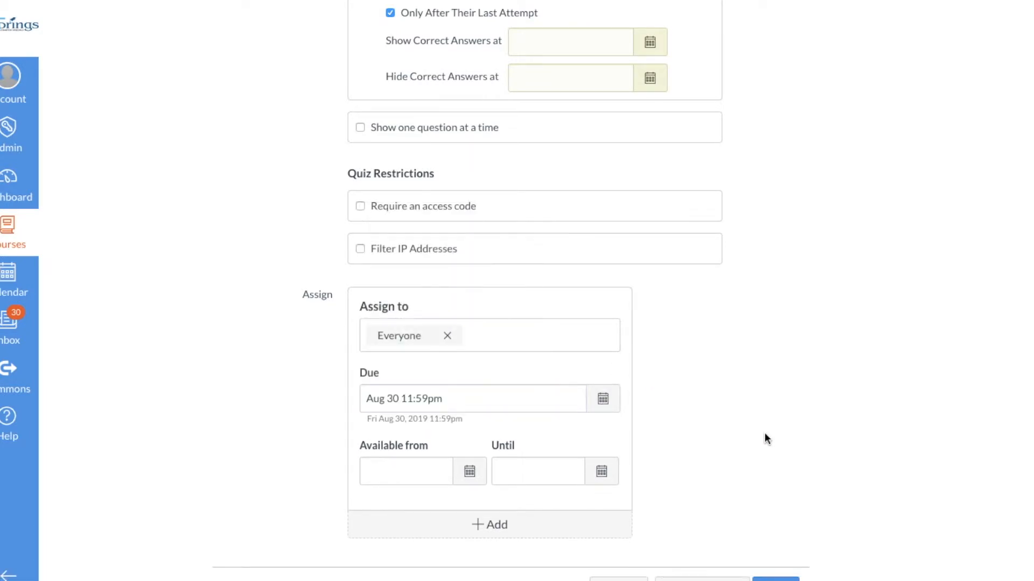
# Add a multiple-choice question worth 1 point to the quiz, copying the first scored question's text from the Newsela- Passion Project form
pyautogui.scroll(15, 765, 431)
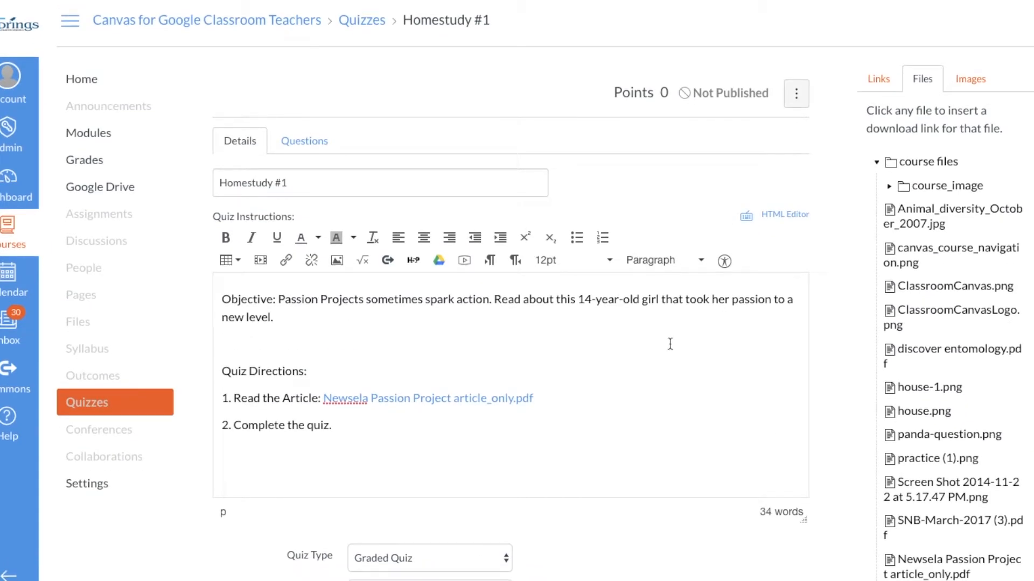
pyautogui.click(296, 142)
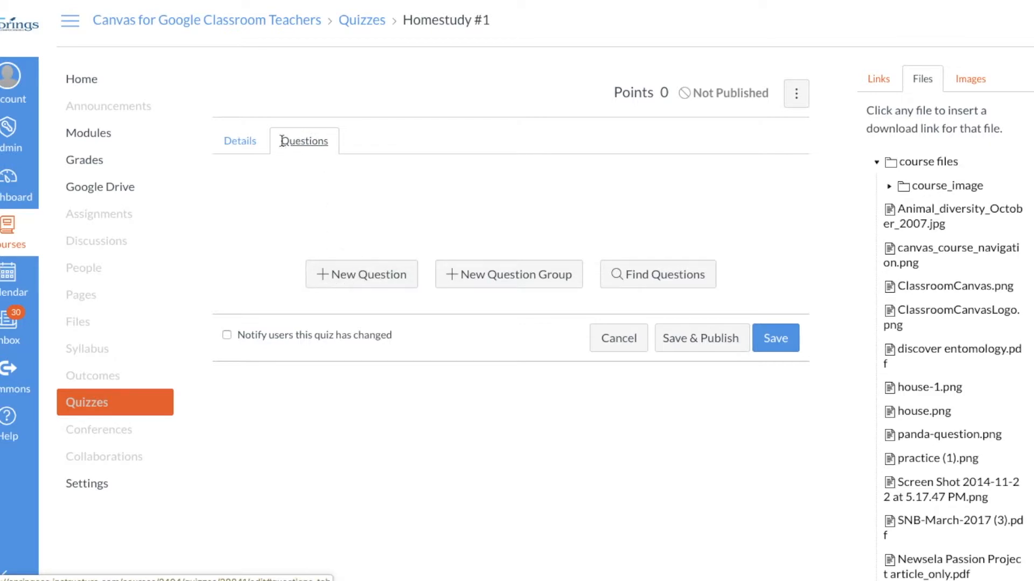
pyautogui.click(364, 276)
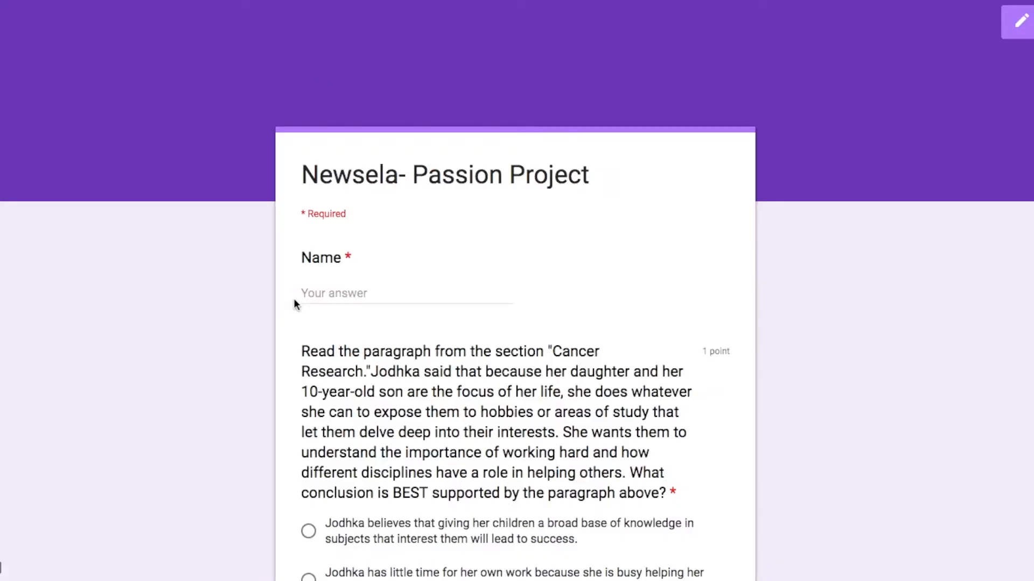
pyautogui.scroll(-4, 310, 221)
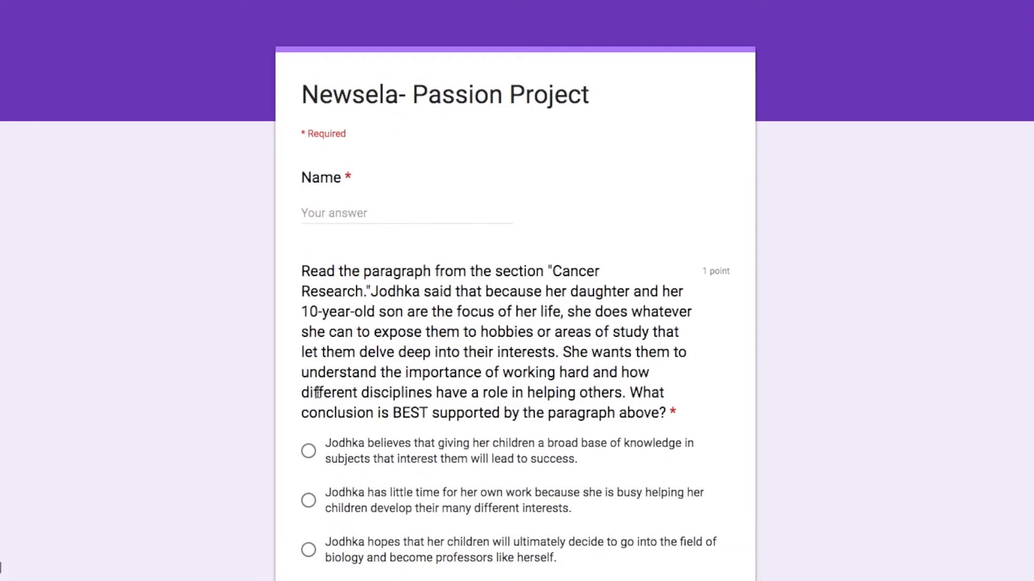
pyautogui.moveTo(299, 155); pyautogui.dragTo(665, 296)
pyautogui.hotkey('ctrl', 'c')
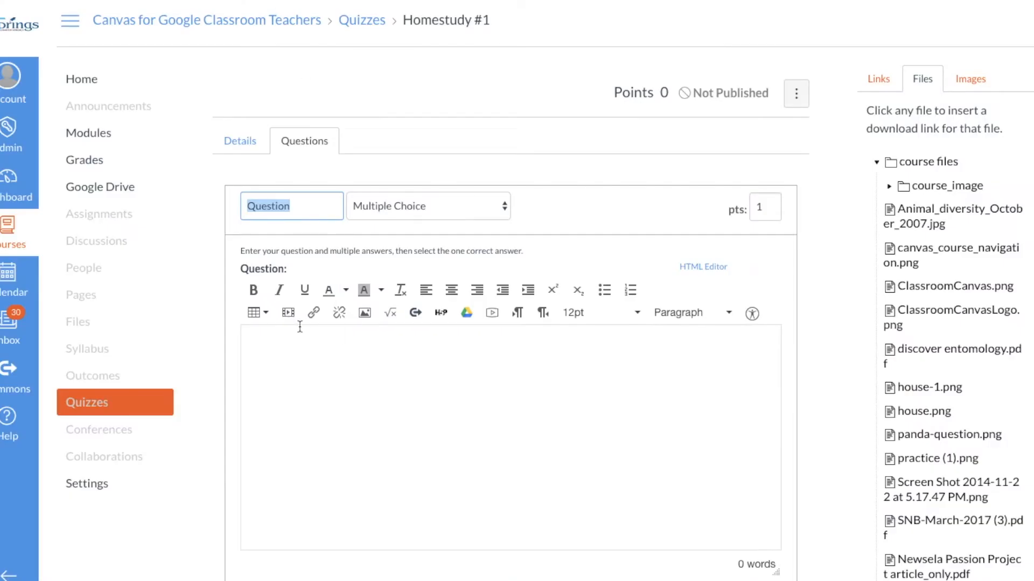
pyautogui.click(300, 327)
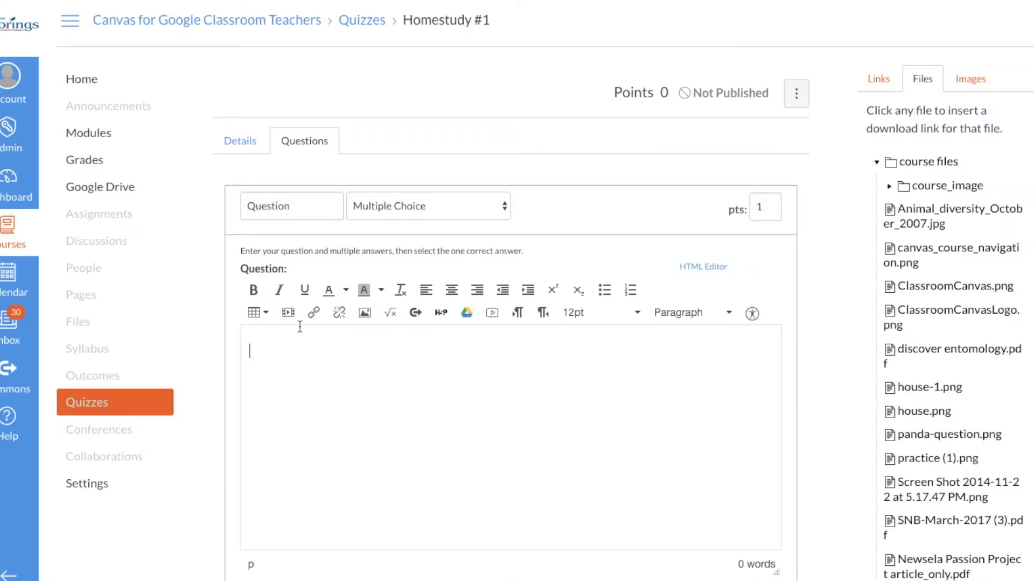
pyautogui.hotkey('ctrl', 'v')
# Copy the form's four answer choices for this question into the quiz question's four answer fields, keeping their order
pyautogui.scroll(-3, 306, 423)
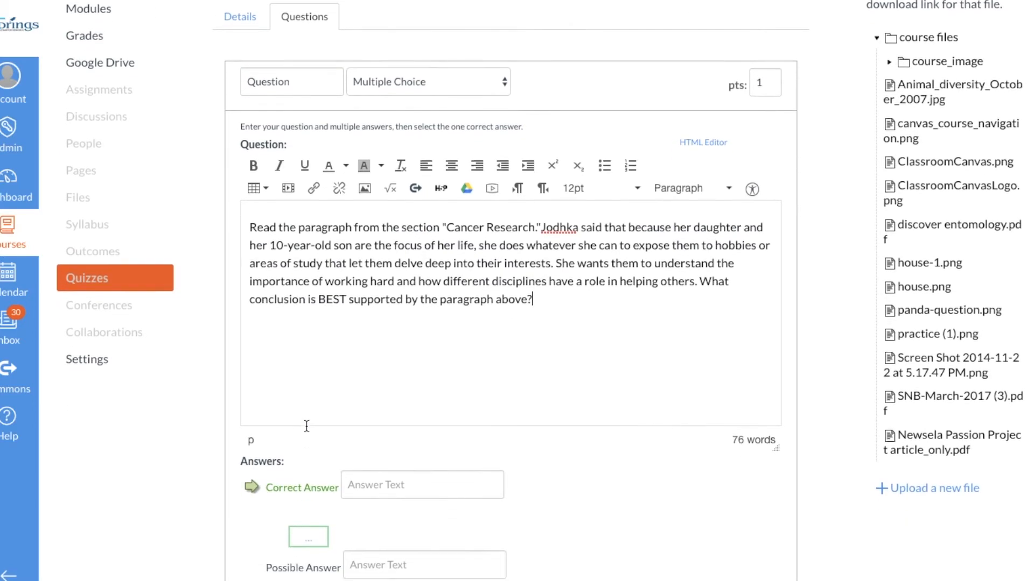
pyautogui.scroll(-5, 306, 426)
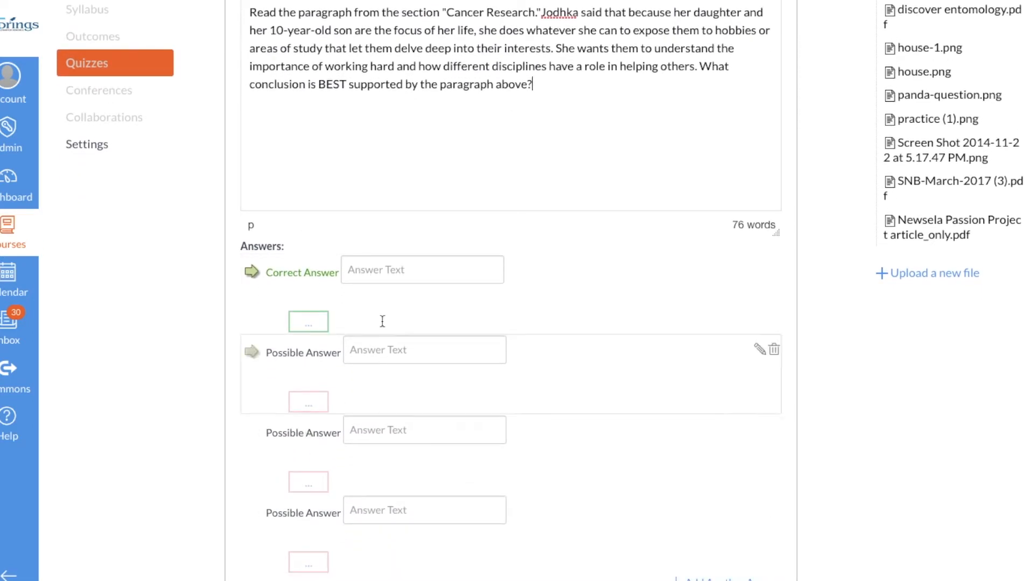
pyautogui.scroll(-3, 377, 503)
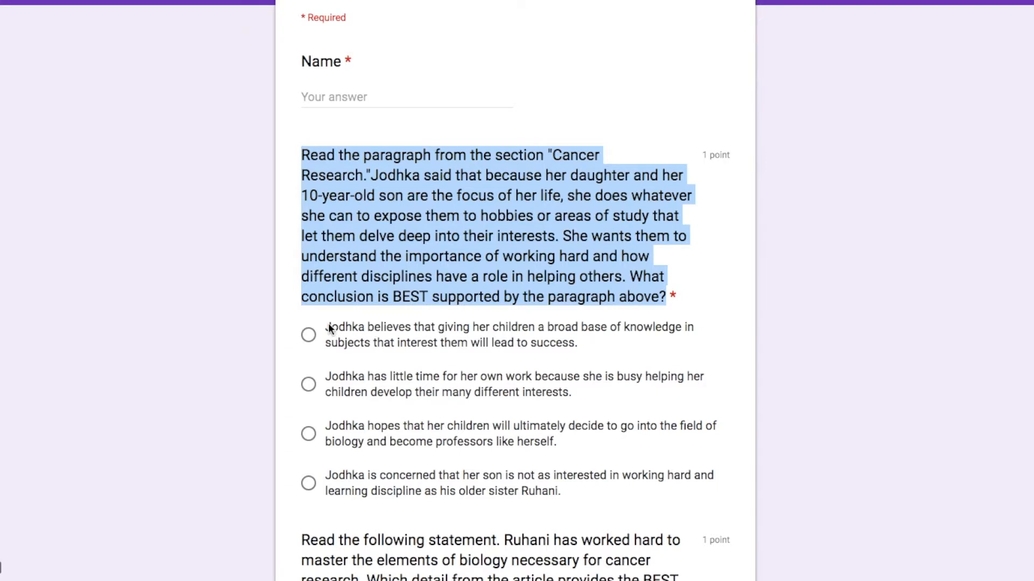
pyautogui.click(328, 323)
pyautogui.moveTo(327, 324); pyautogui.dragTo(501, 343)
pyautogui.press('super+c')
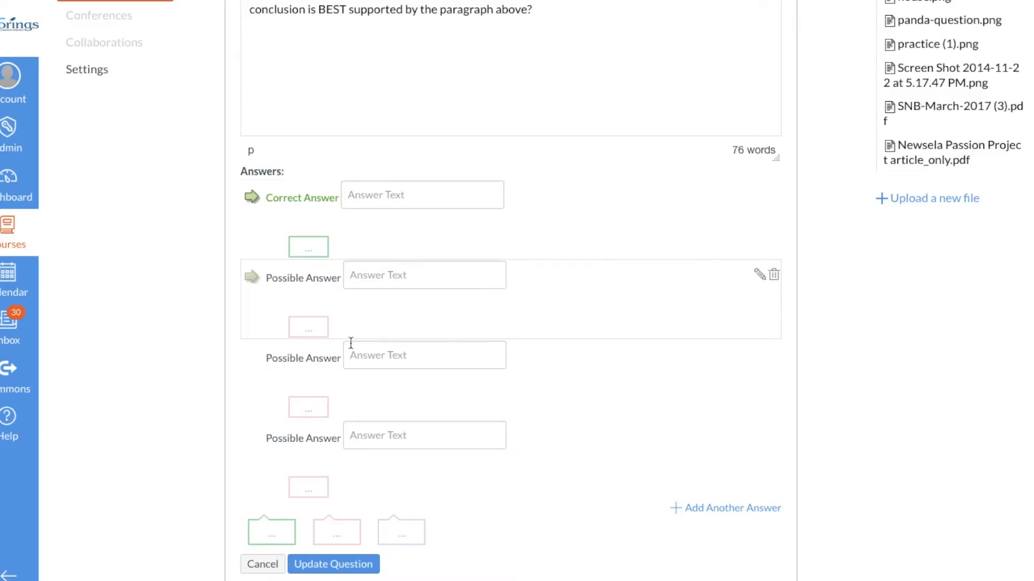
pyautogui.click(362, 191)
pyautogui.press('super+v')
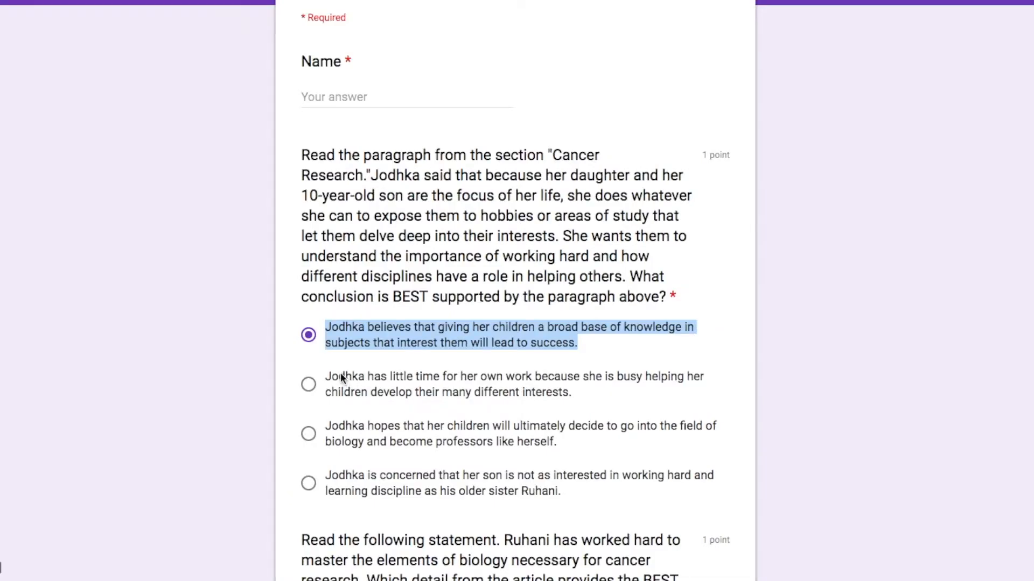
pyautogui.moveTo(330, 376); pyautogui.dragTo(564, 386)
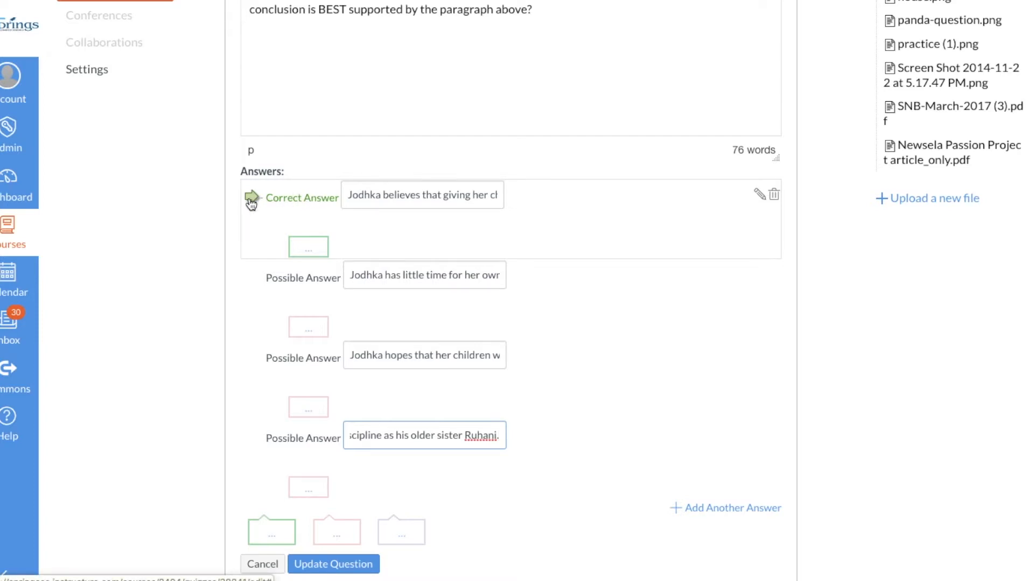
# Mark the fourth answer, about the son being less interested in working hard, as correct and save the question
pyautogui.moveTo(252, 279)
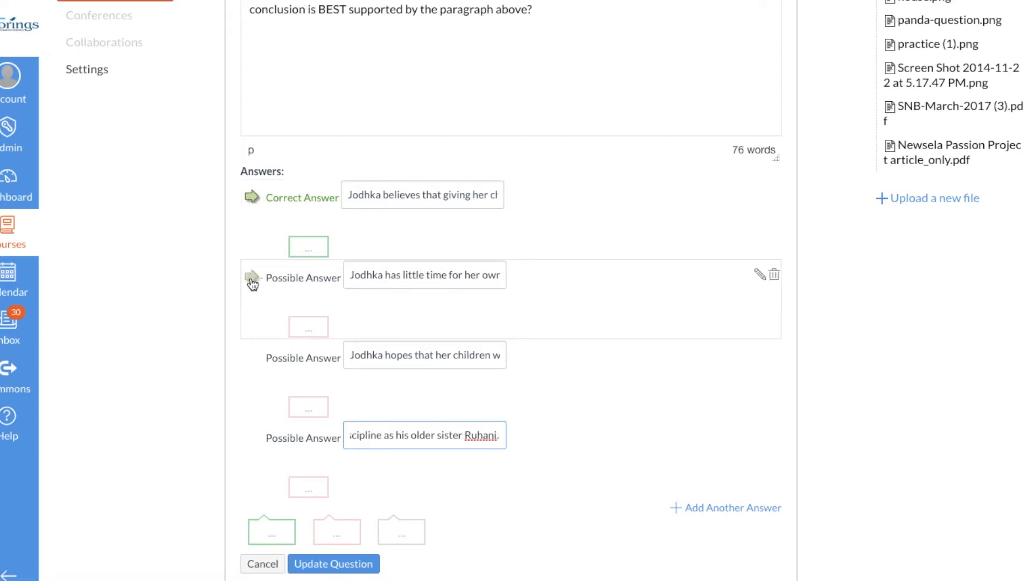
pyautogui.moveTo(253, 361)
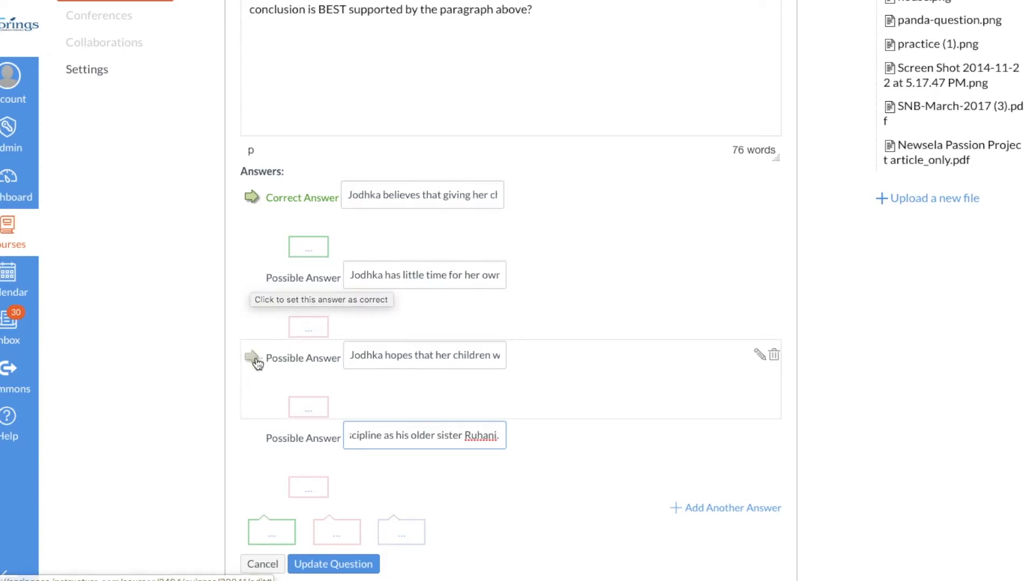
pyautogui.click(254, 360)
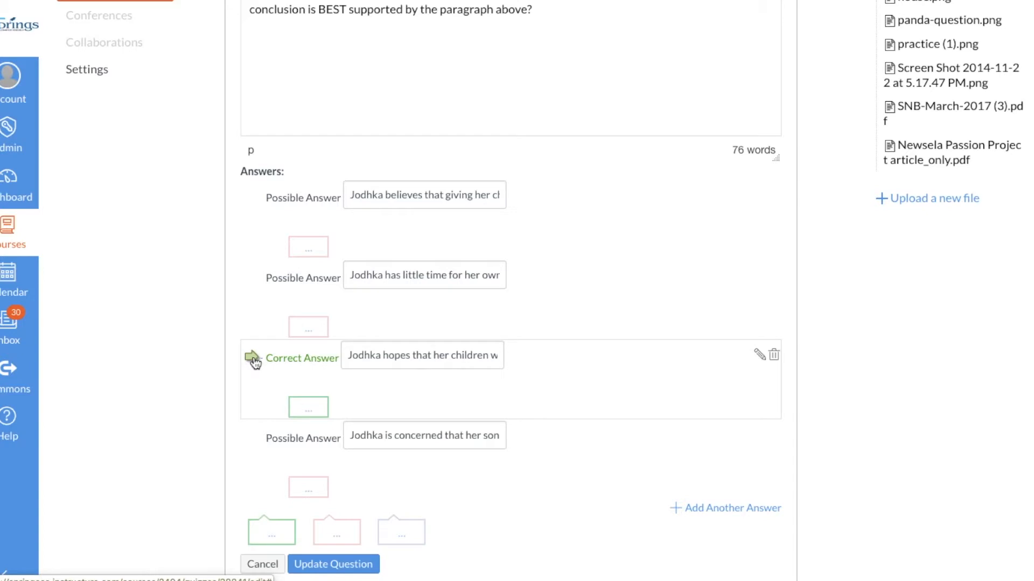
pyautogui.click(251, 438)
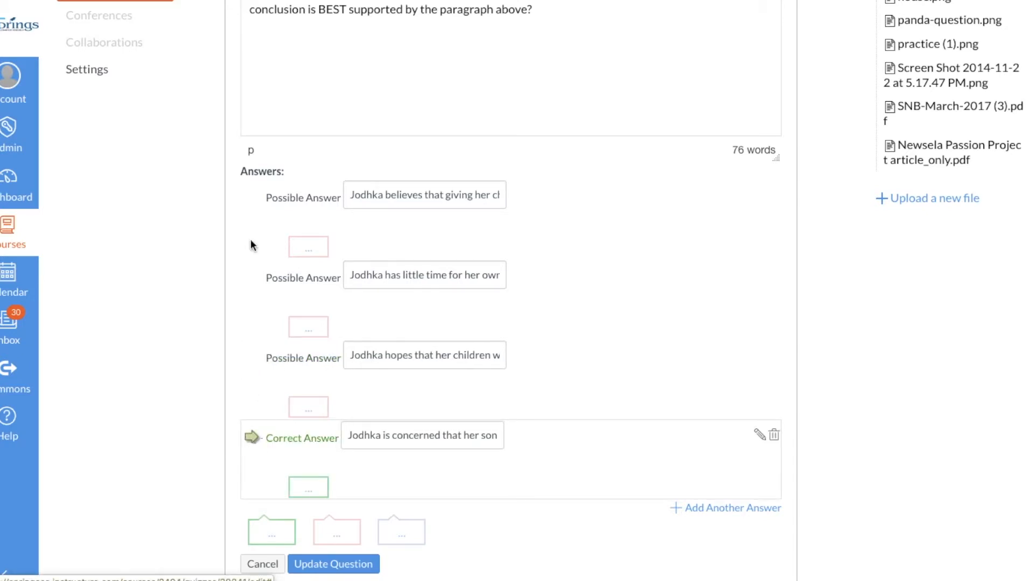
pyautogui.moveTo(245, 210)
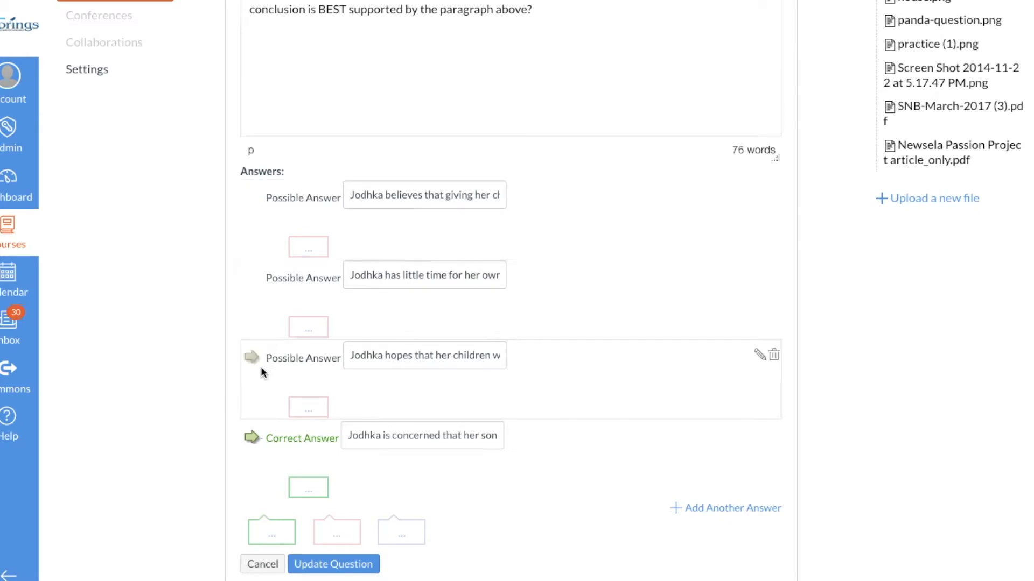
pyautogui.scroll(-2, 260, 467)
pyautogui.click(319, 433)
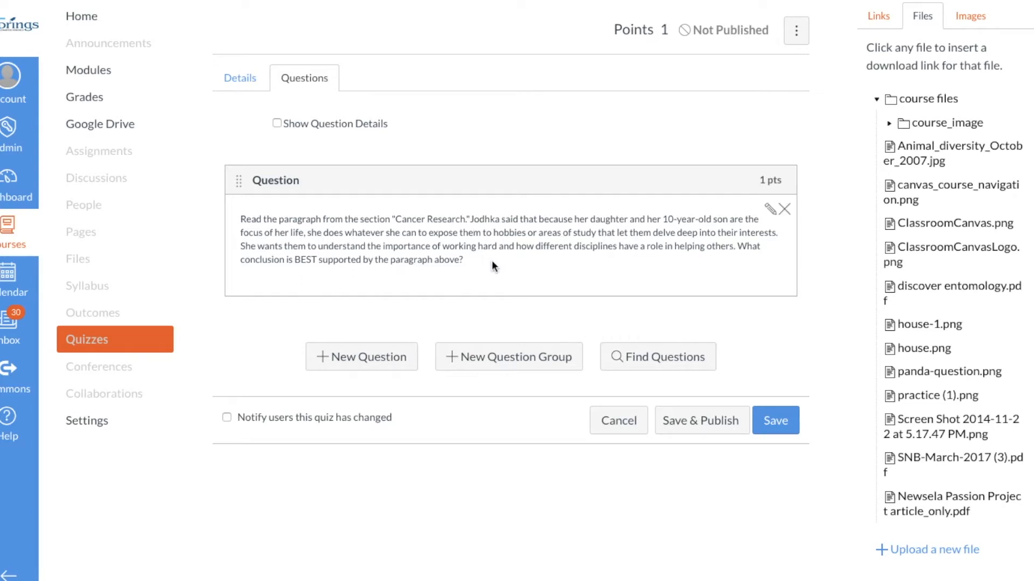
# Check the quiz's details and questions, and save and publish the Homestudy #1 quiz
pyautogui.click(237, 78)
pyautogui.scroll(10, 314, 216)
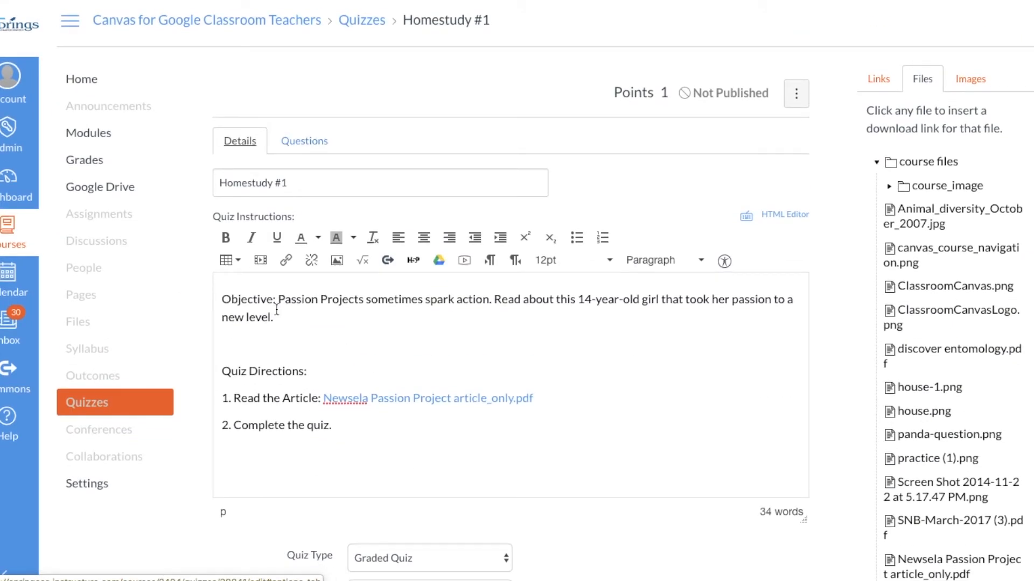
pyautogui.click(292, 141)
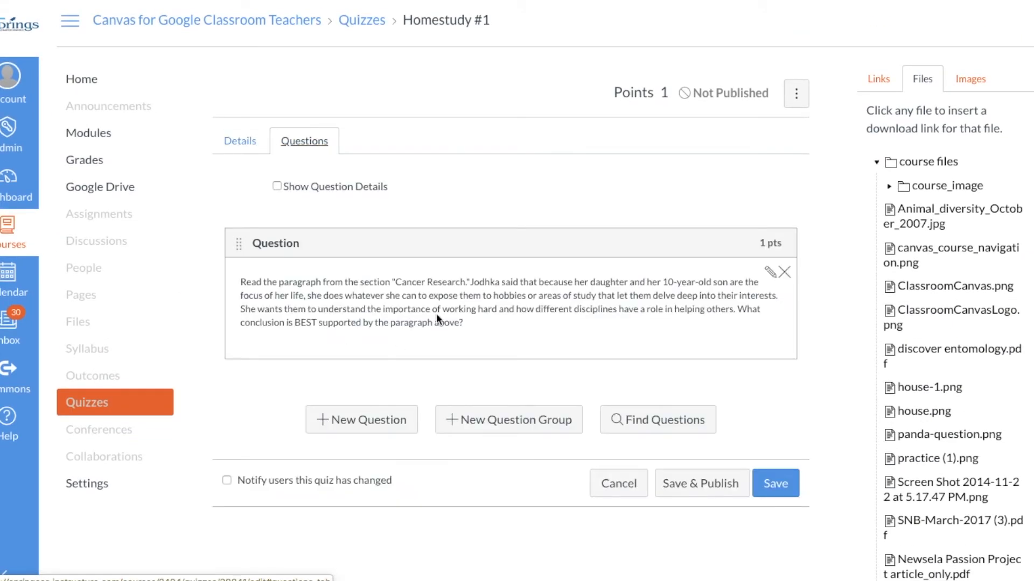
pyautogui.click(691, 486)
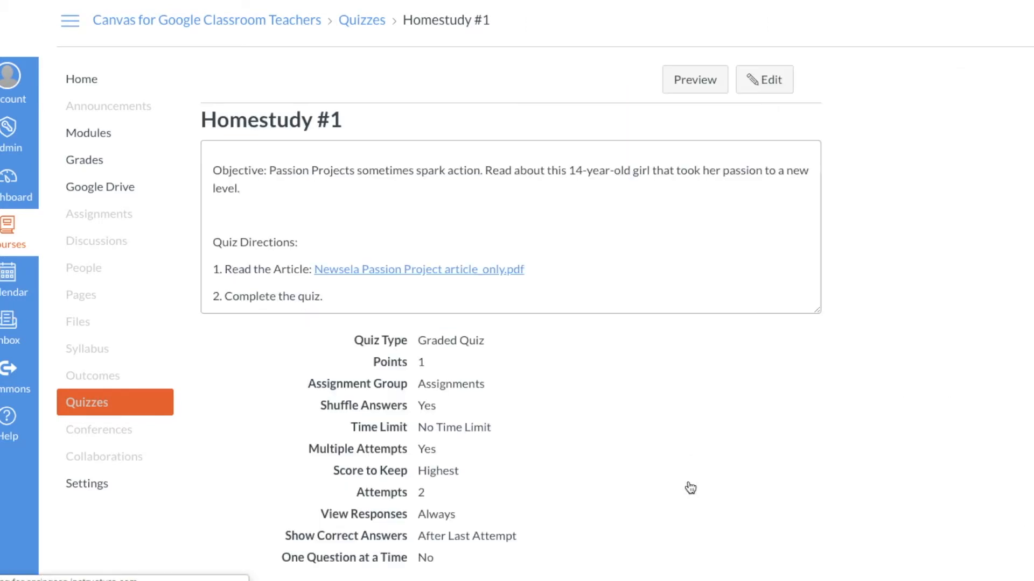
# Enter Student View from the course home page and open the Homestudy #1 quiz from the to-do list
pyautogui.click(94, 86)
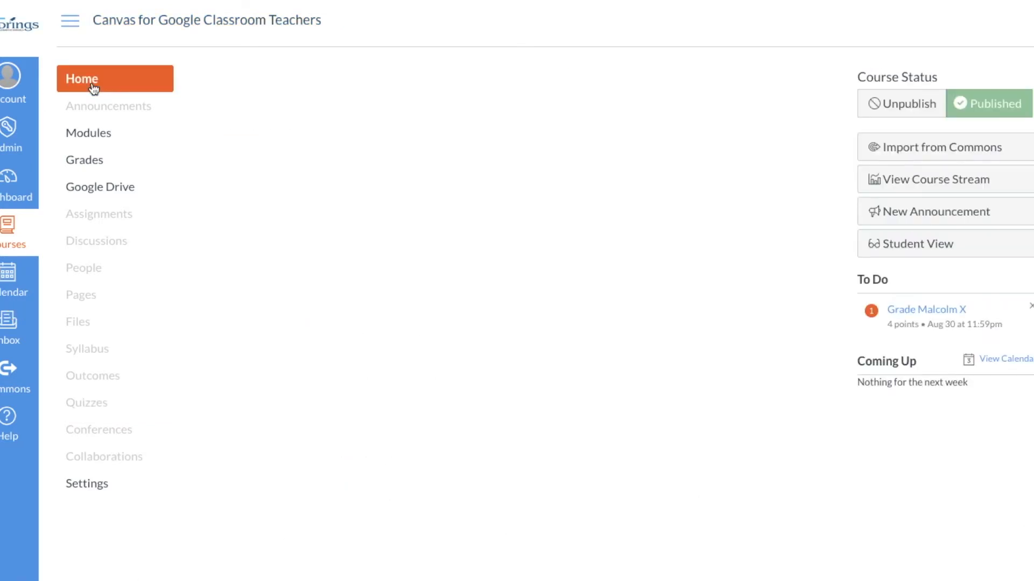
pyautogui.click(909, 286)
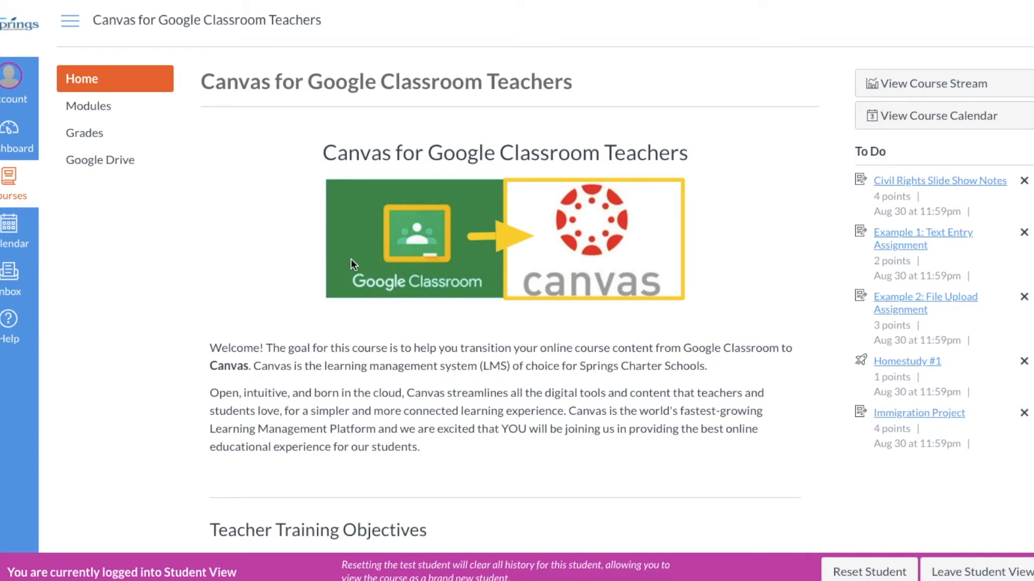
pyautogui.click(906, 367)
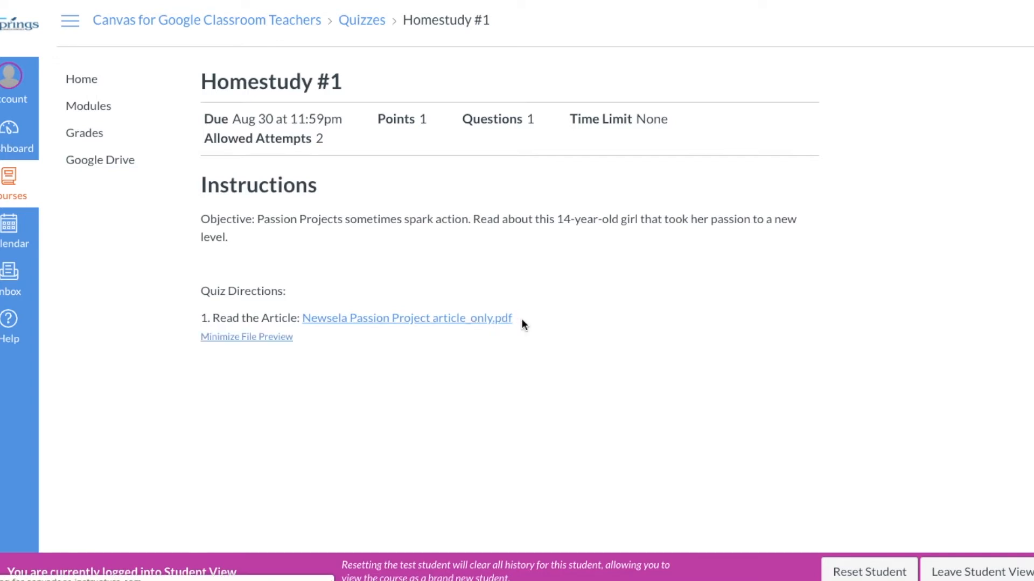
# Review the quiz instructions and the embedded article preview as a student, and start a quiz attempt
pyautogui.scroll(-5, 892, 311)
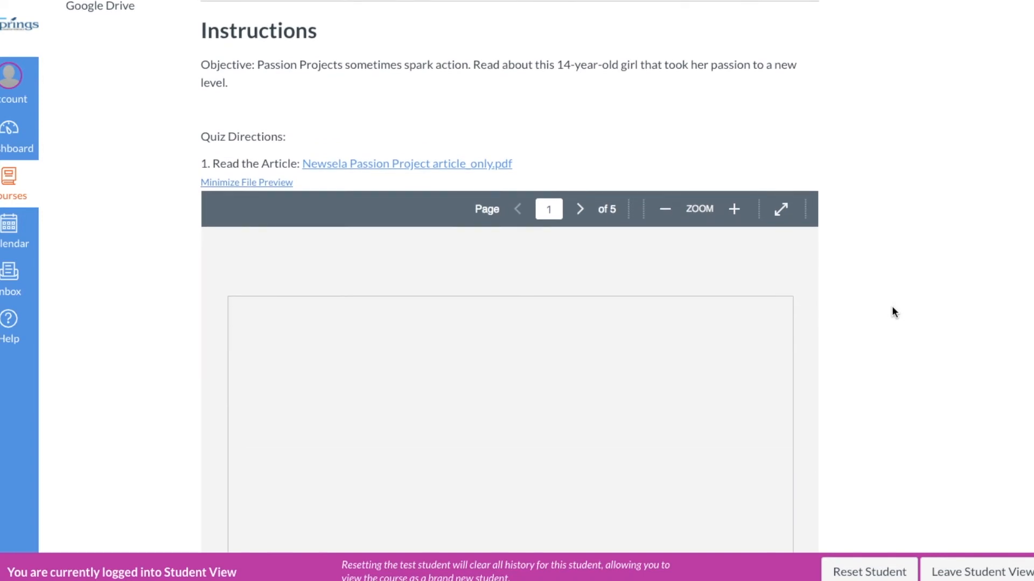
pyautogui.scroll(5, 892, 305)
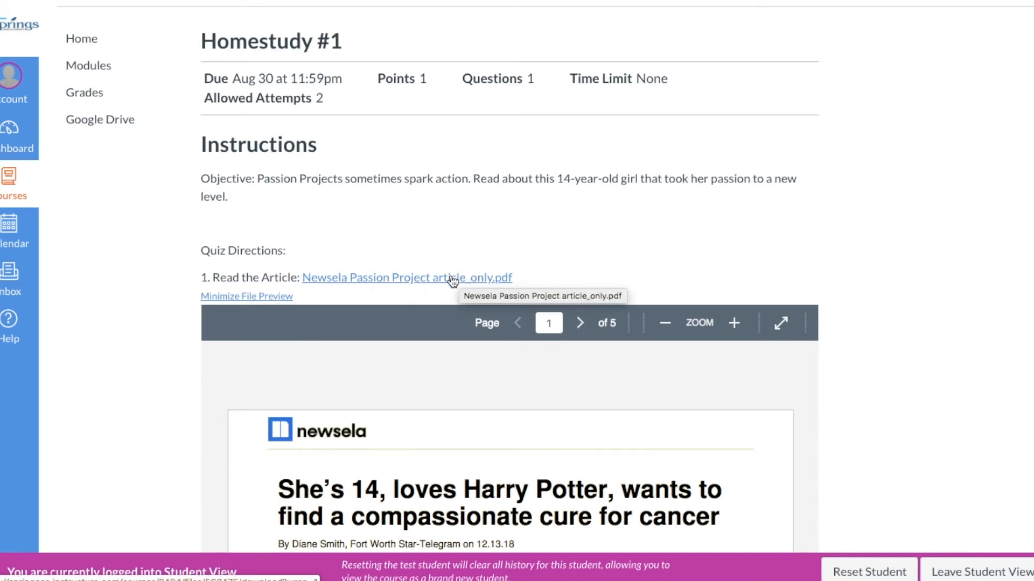
pyautogui.scroll(-1, 636, 248)
pyautogui.scroll(-10, 636, 248)
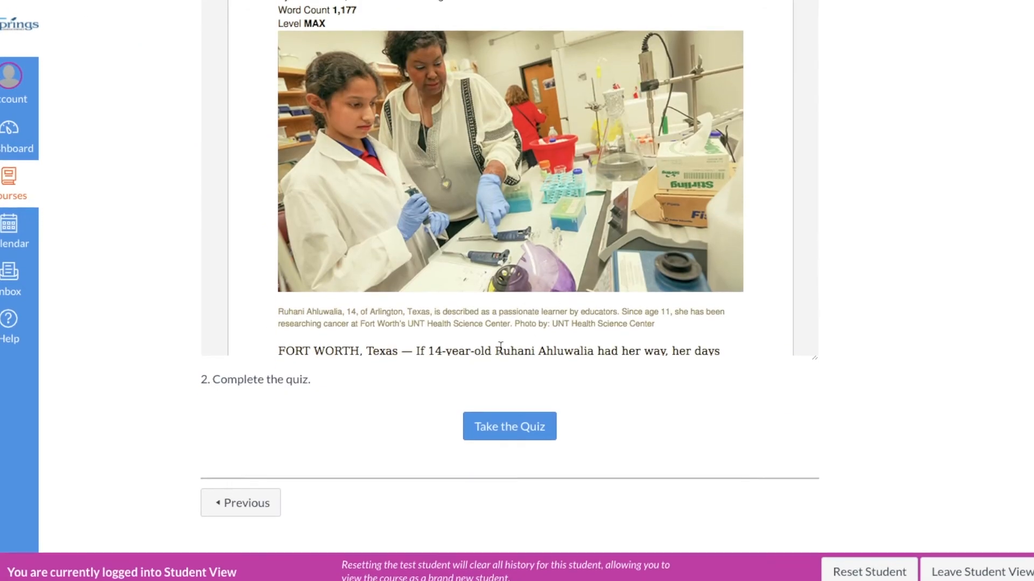
pyautogui.click(504, 435)
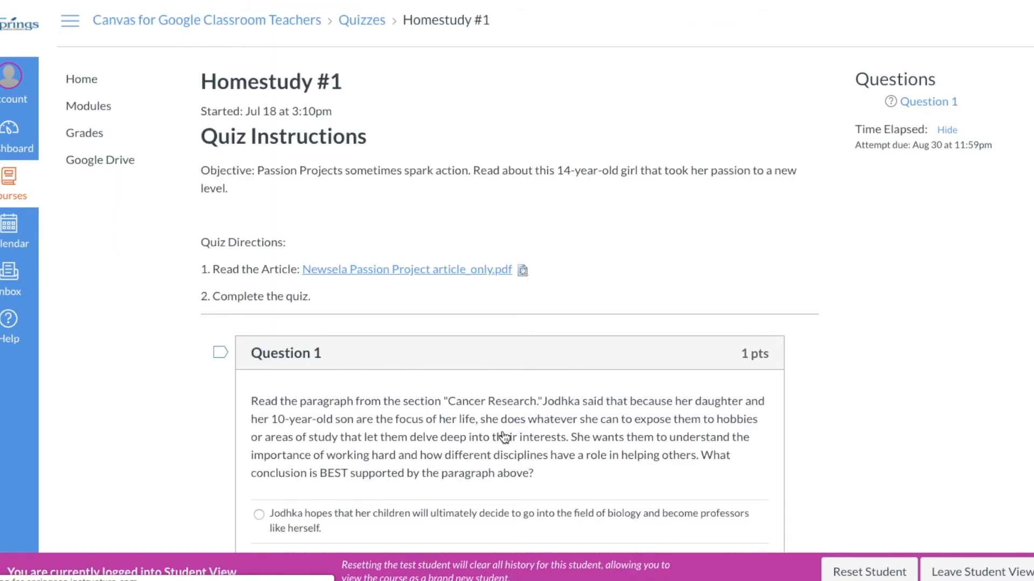
# Answer Question 1 with the choice about the son being less interested in working hard, and submit the quiz
pyautogui.scroll(-3, 548, 336)
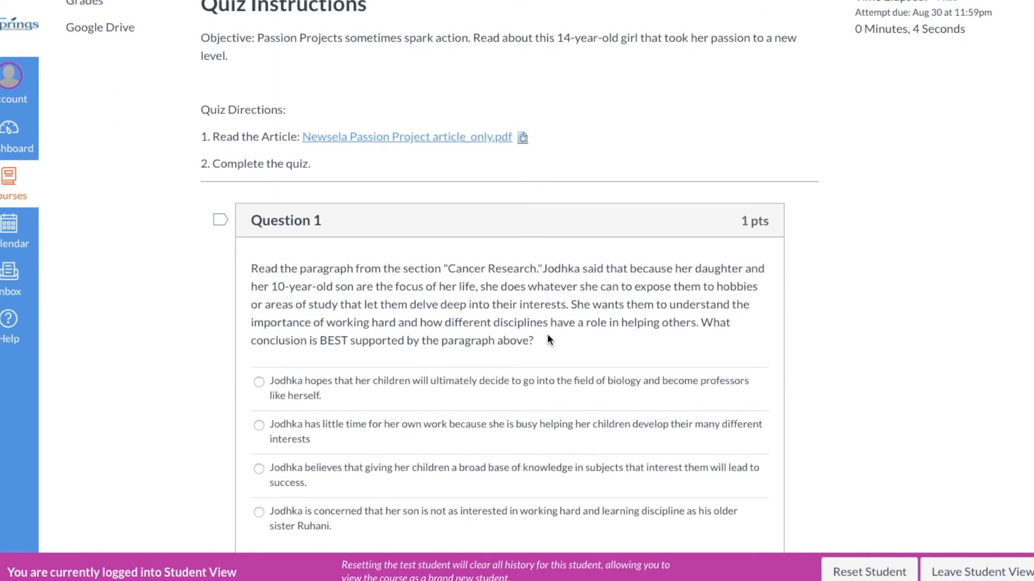
pyautogui.scroll(1, 496, 63)
pyautogui.scroll(-1, 496, 63)
pyautogui.scroll(-2, 498, 291)
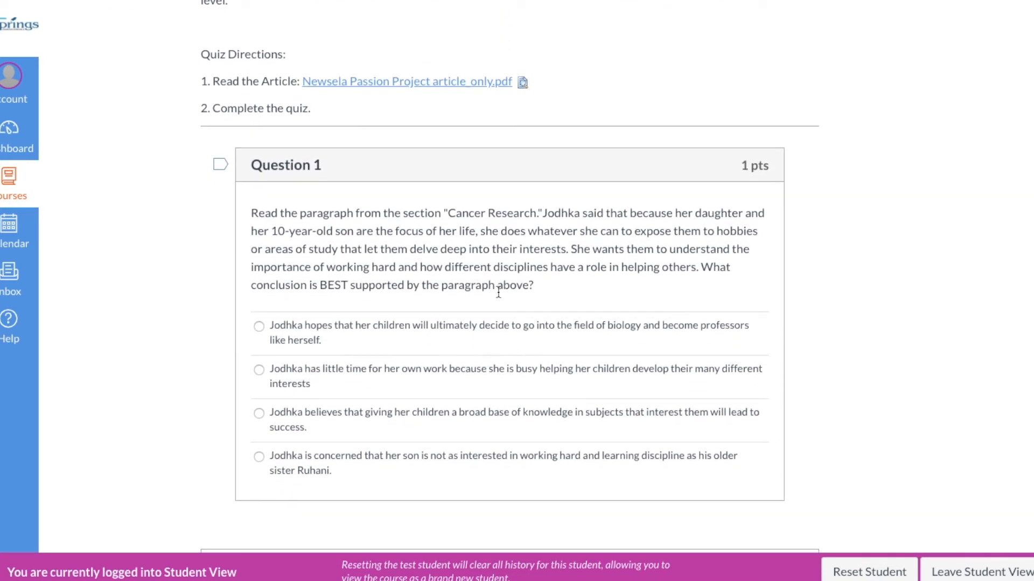
pyautogui.click(259, 283)
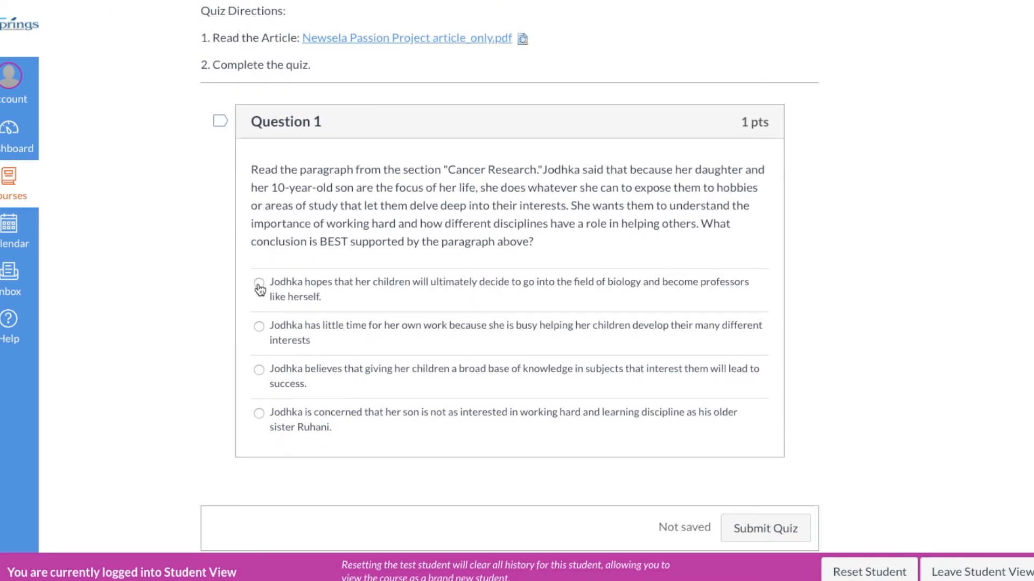
pyautogui.click(262, 328)
pyautogui.click(261, 372)
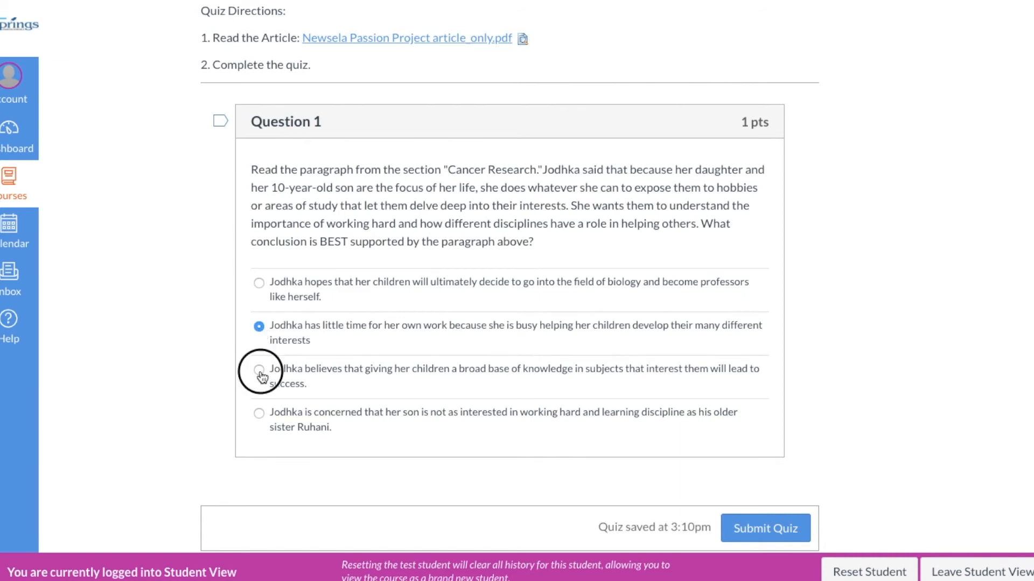
pyautogui.click(254, 414)
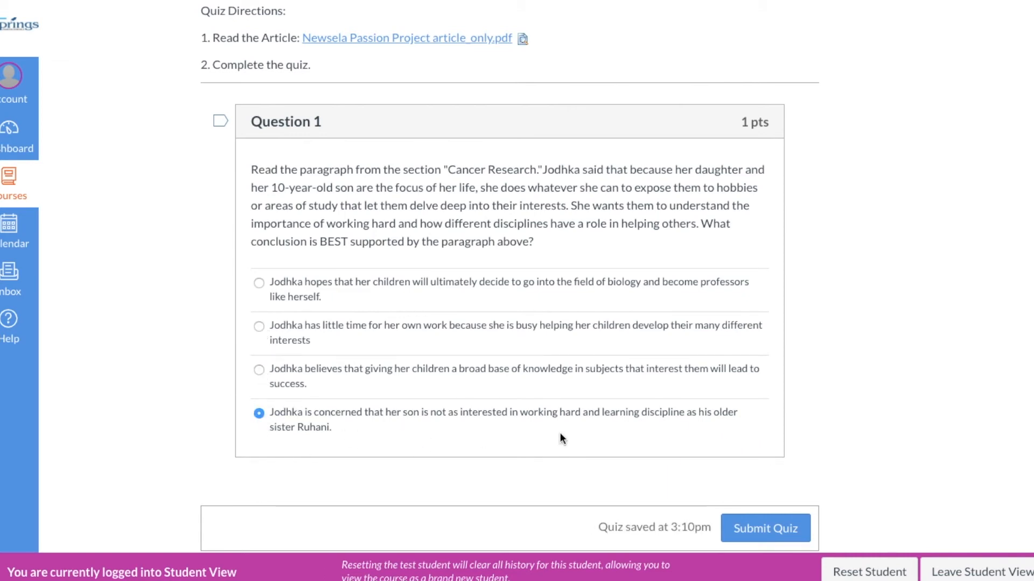
pyautogui.scroll(-1, 560, 434)
pyautogui.click(755, 496)
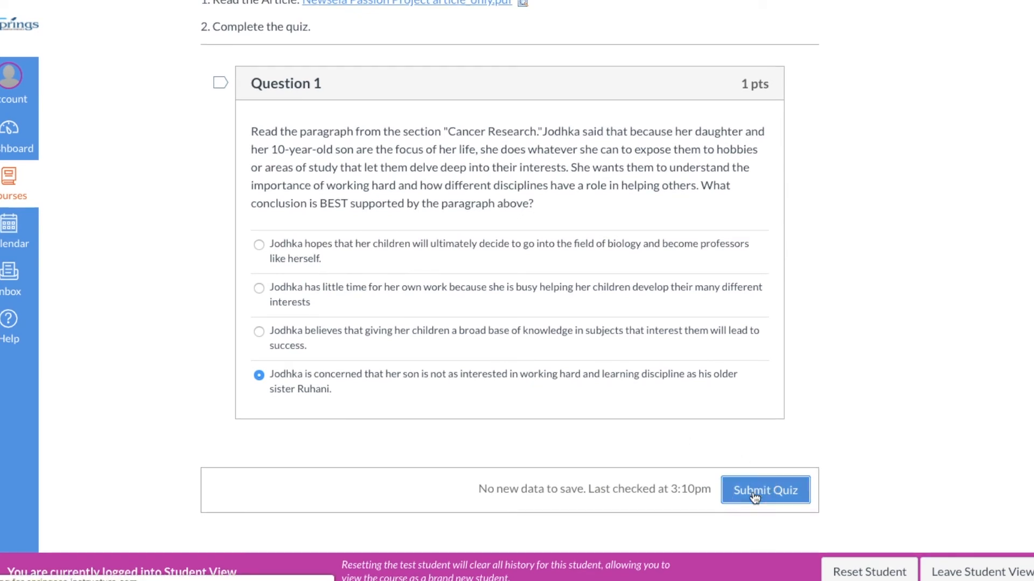
pyautogui.scroll(-2, 693, 329)
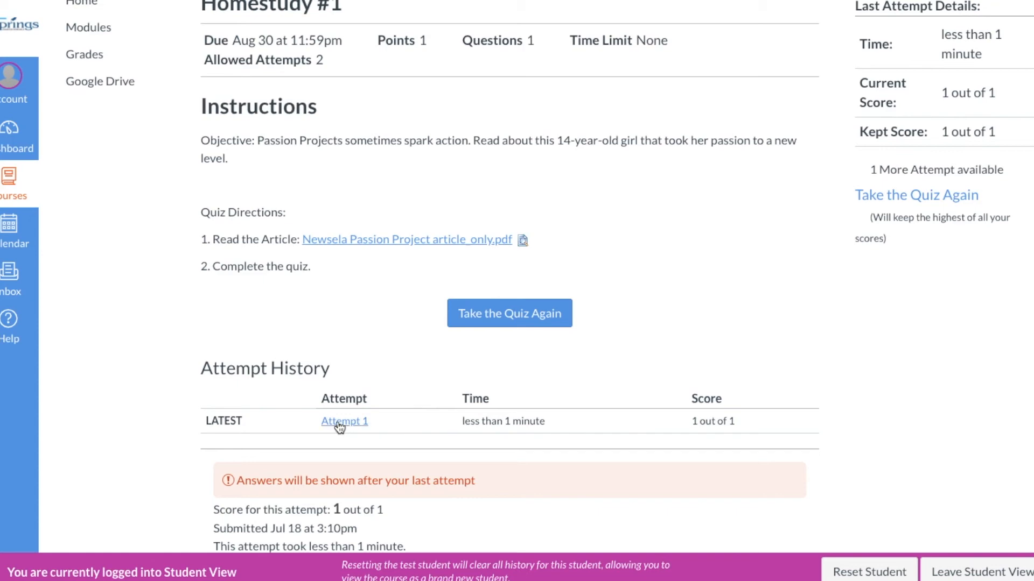
# Review the score and attempt history of the submitted Homestudy #1 quiz as a student
pyautogui.moveTo(329, 510); pyautogui.dragTo(394, 511)
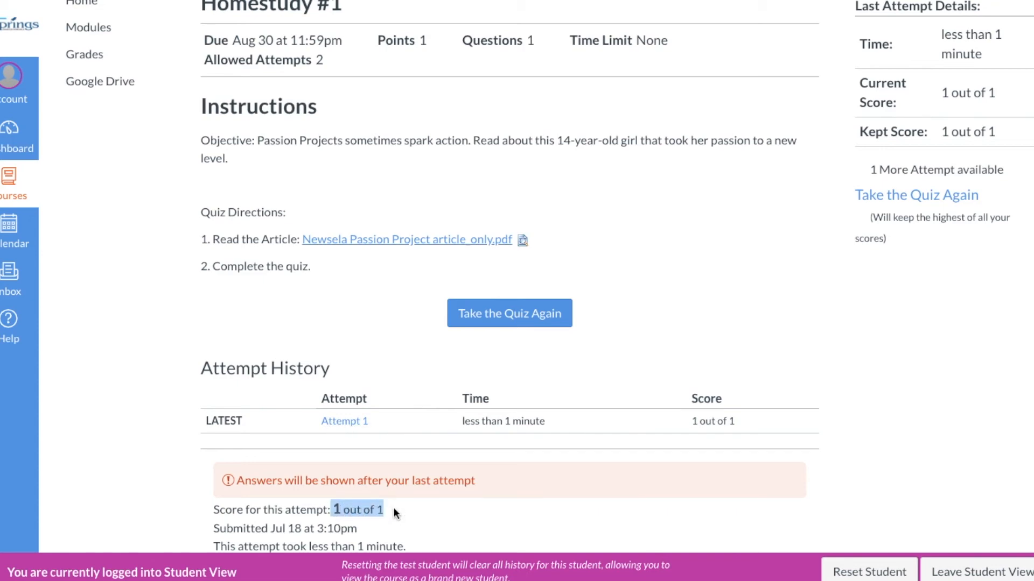
pyautogui.scroll(-10, 432, 445)
pyautogui.scroll(11, 432, 444)
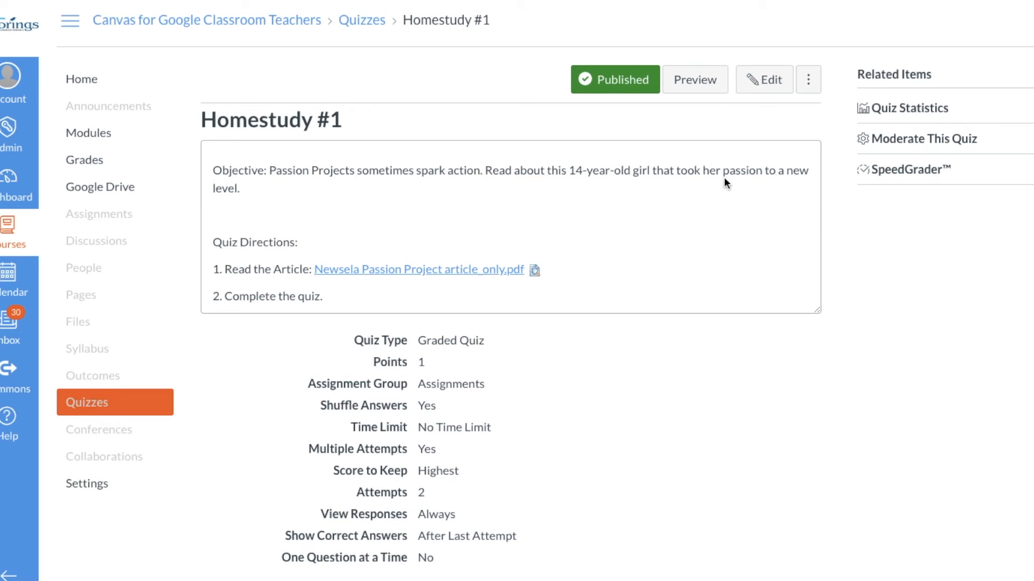
# Open Homestudy #1 in SpeedGrader from the teacher view and examine the test student's answer, grade, comment box and Fudge Points field
pyautogui.click(883, 170)
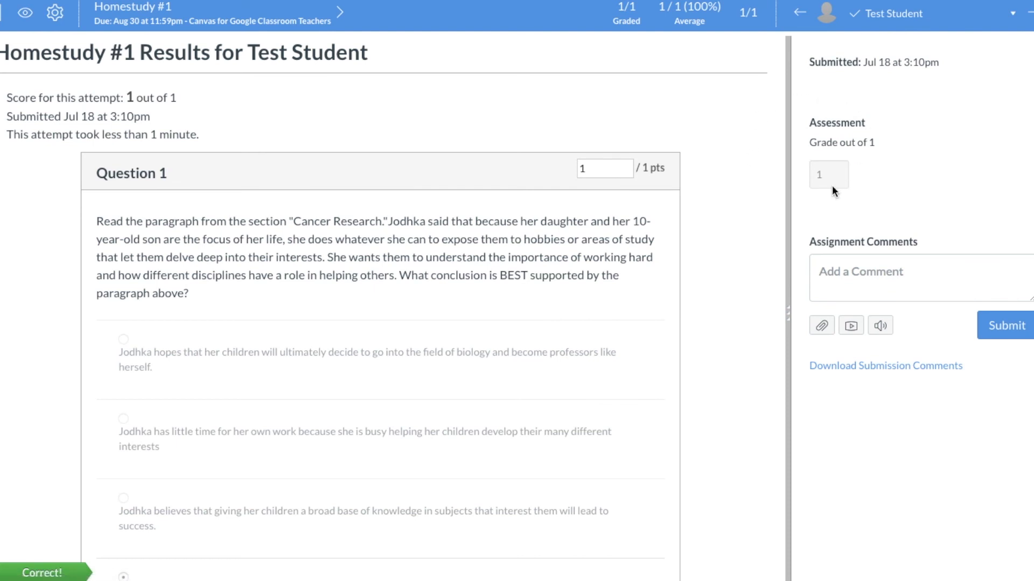
pyautogui.scroll(-3, 479, 348)
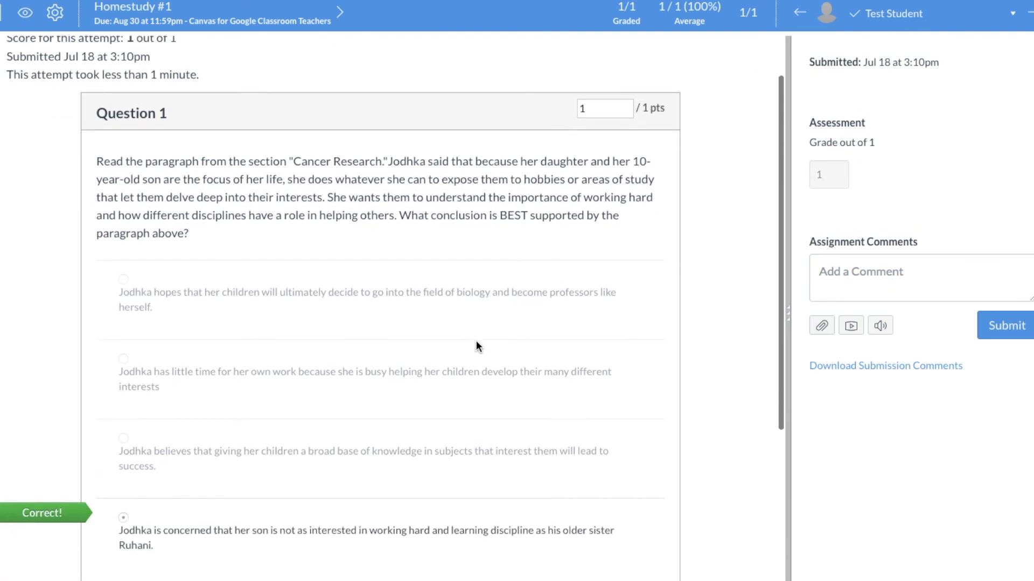
pyautogui.scroll(-3, 167, 439)
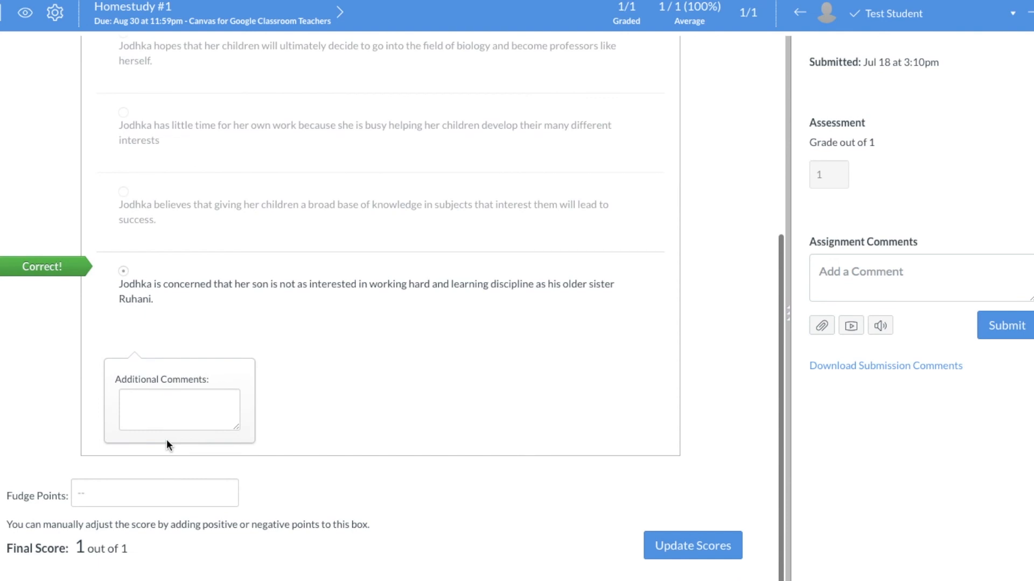
pyautogui.scroll(2, 167, 439)
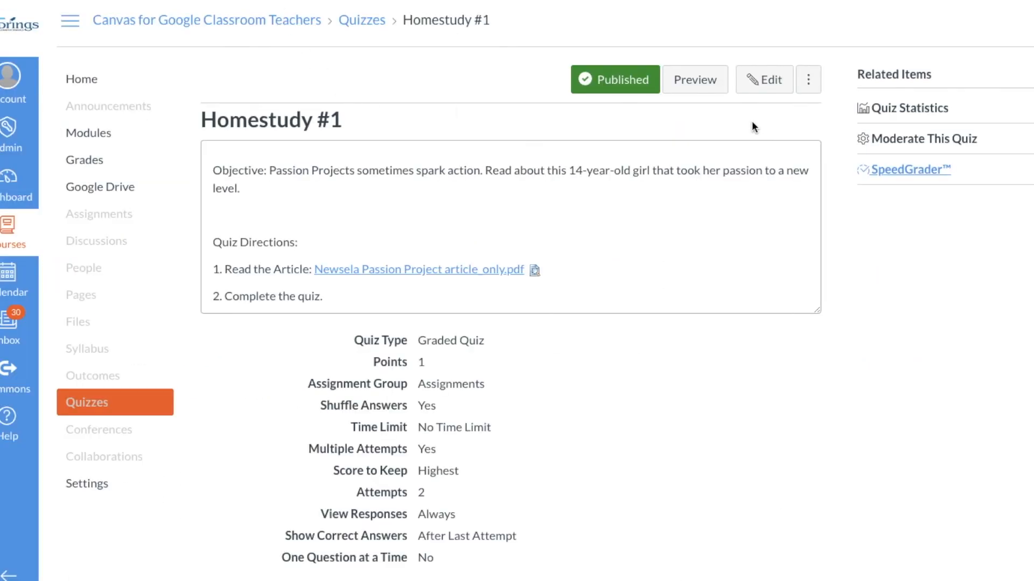
# Open the quiz statistics for Homestudy #1 and check the section filter for the quiz summary
pyautogui.click(923, 111)
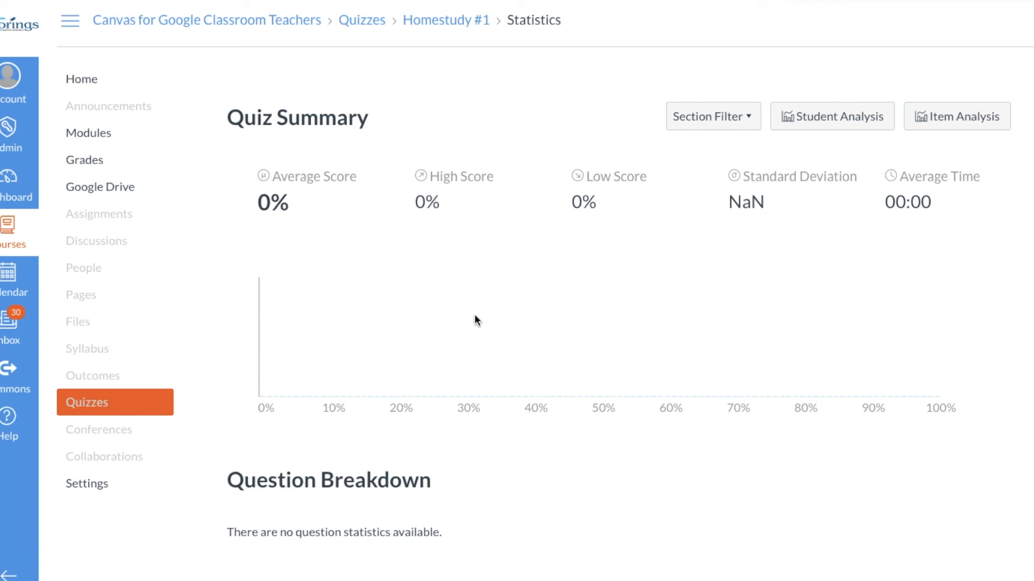
pyautogui.click(749, 119)
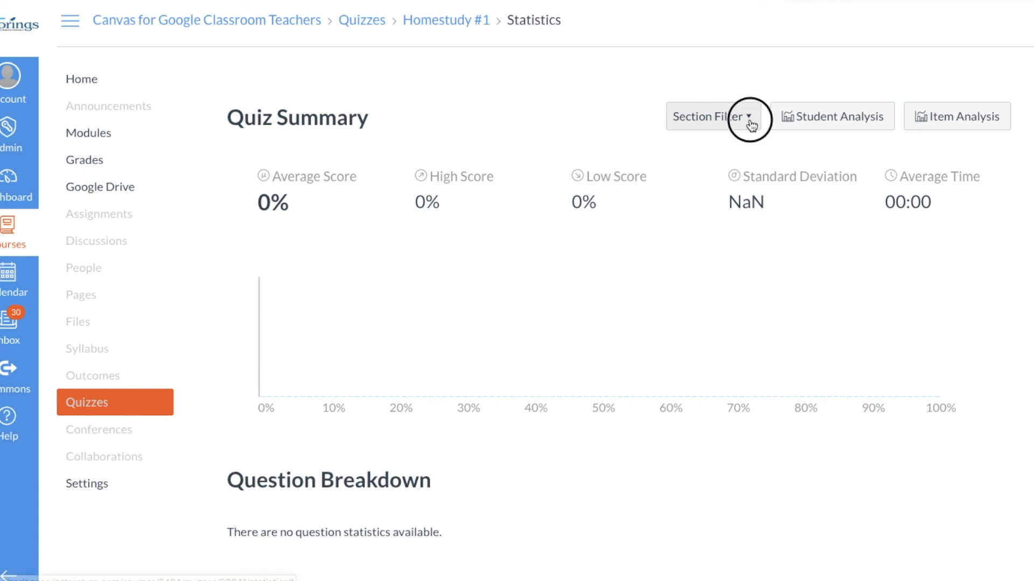